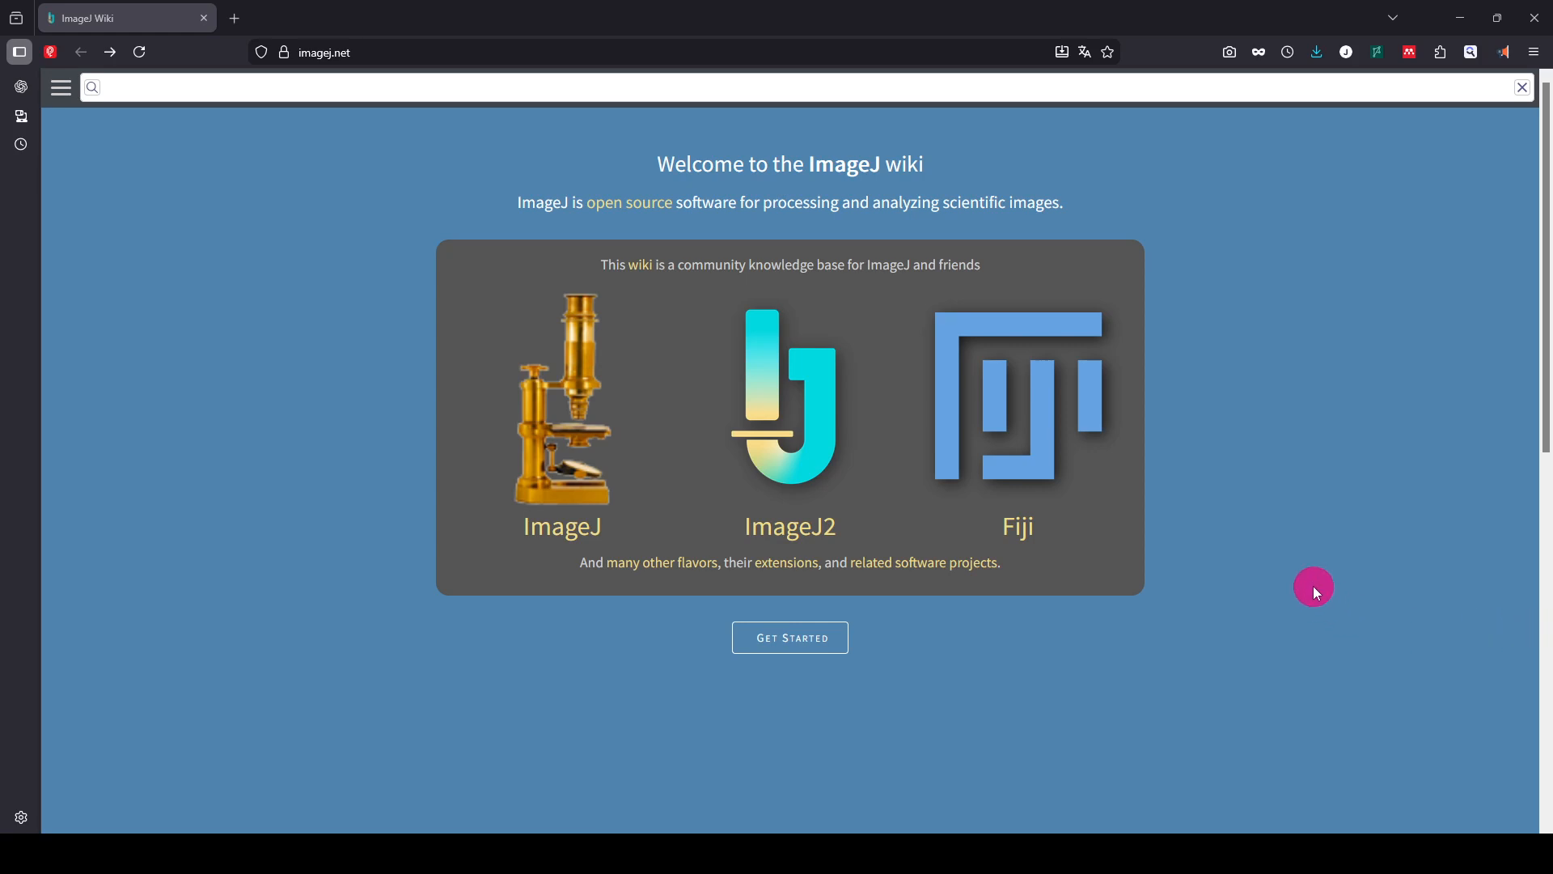
# Open the Fiji page of the ImageJ wiki and go to its Downloads section with the stable downloads
pyautogui.click(1047, 408)
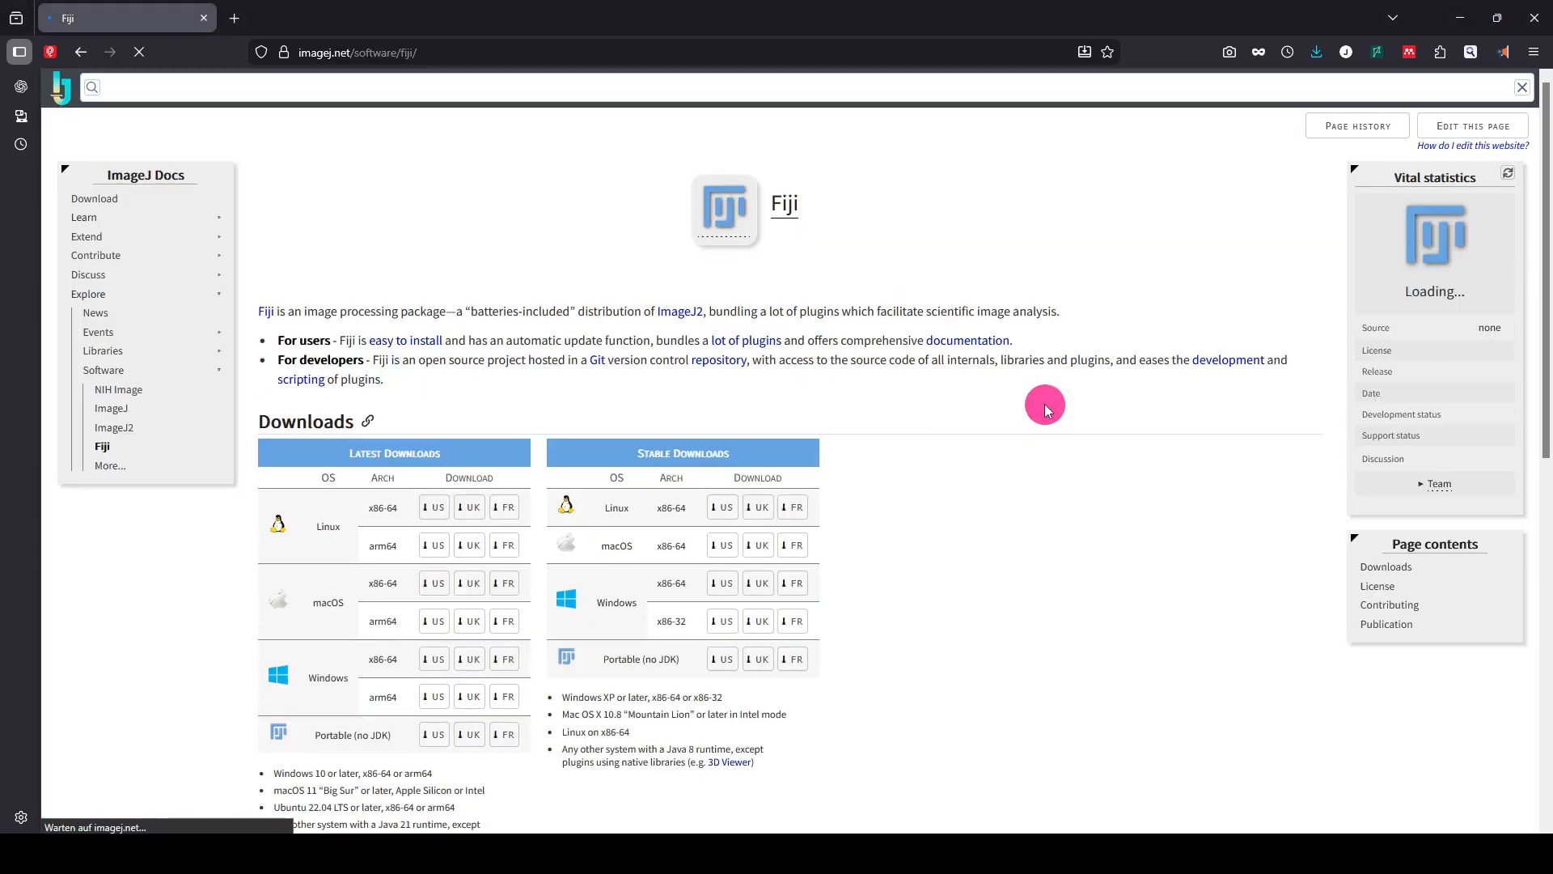
pyautogui.scroll(-3, 701, 562)
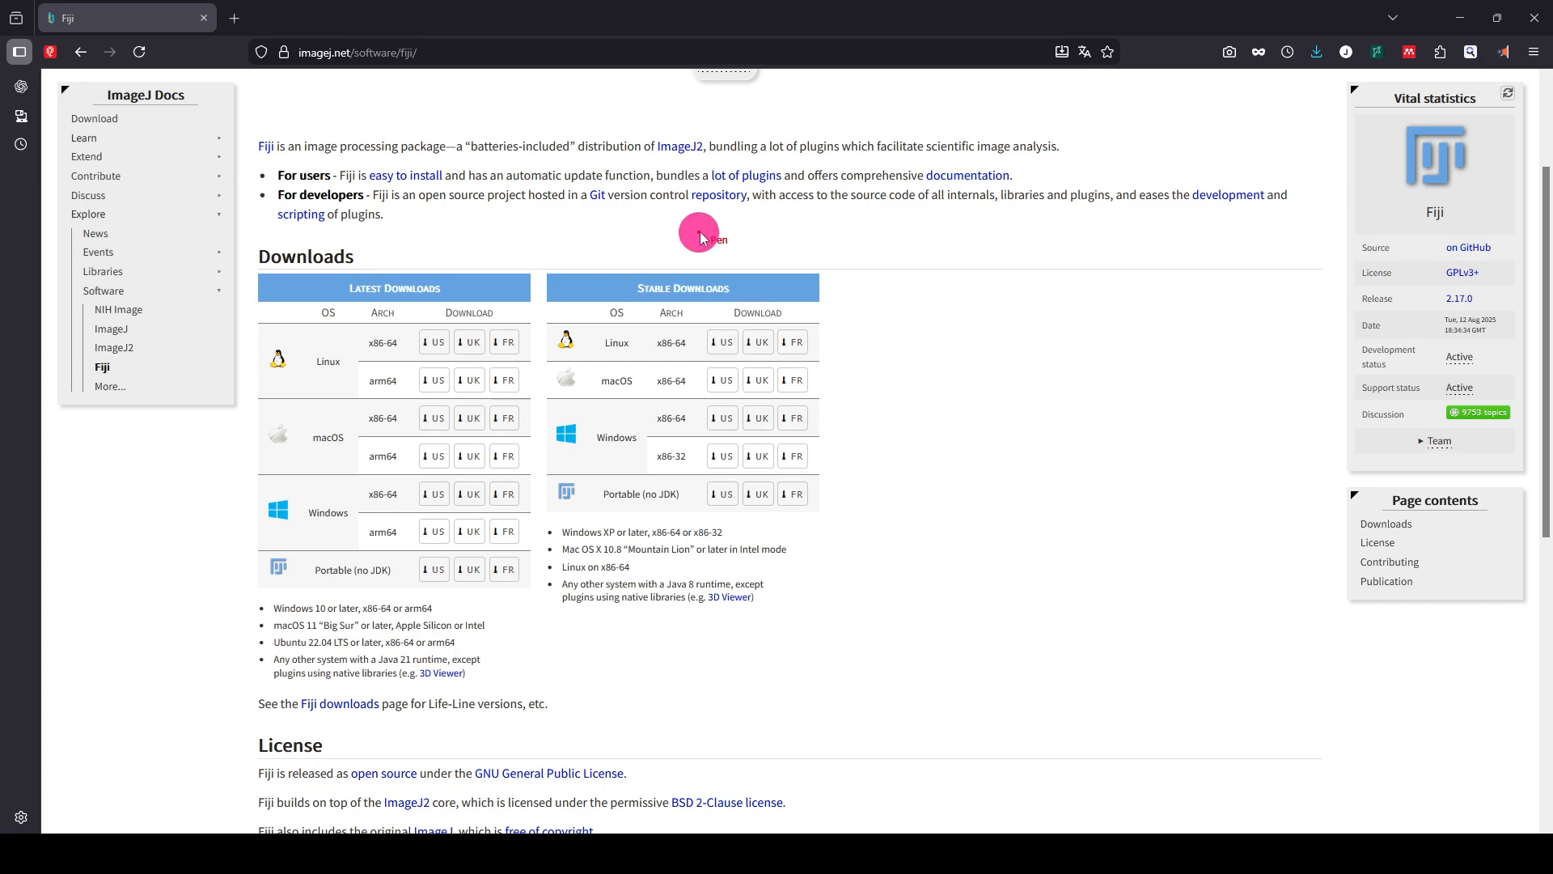
pyautogui.moveTo(708, 239)
pyautogui.mouseDown()
pyautogui.moveTo(513, 336)
pyautogui.moveTo(843, 538)
pyautogui.moveTo(683, 241)
pyautogui.mouseUp()
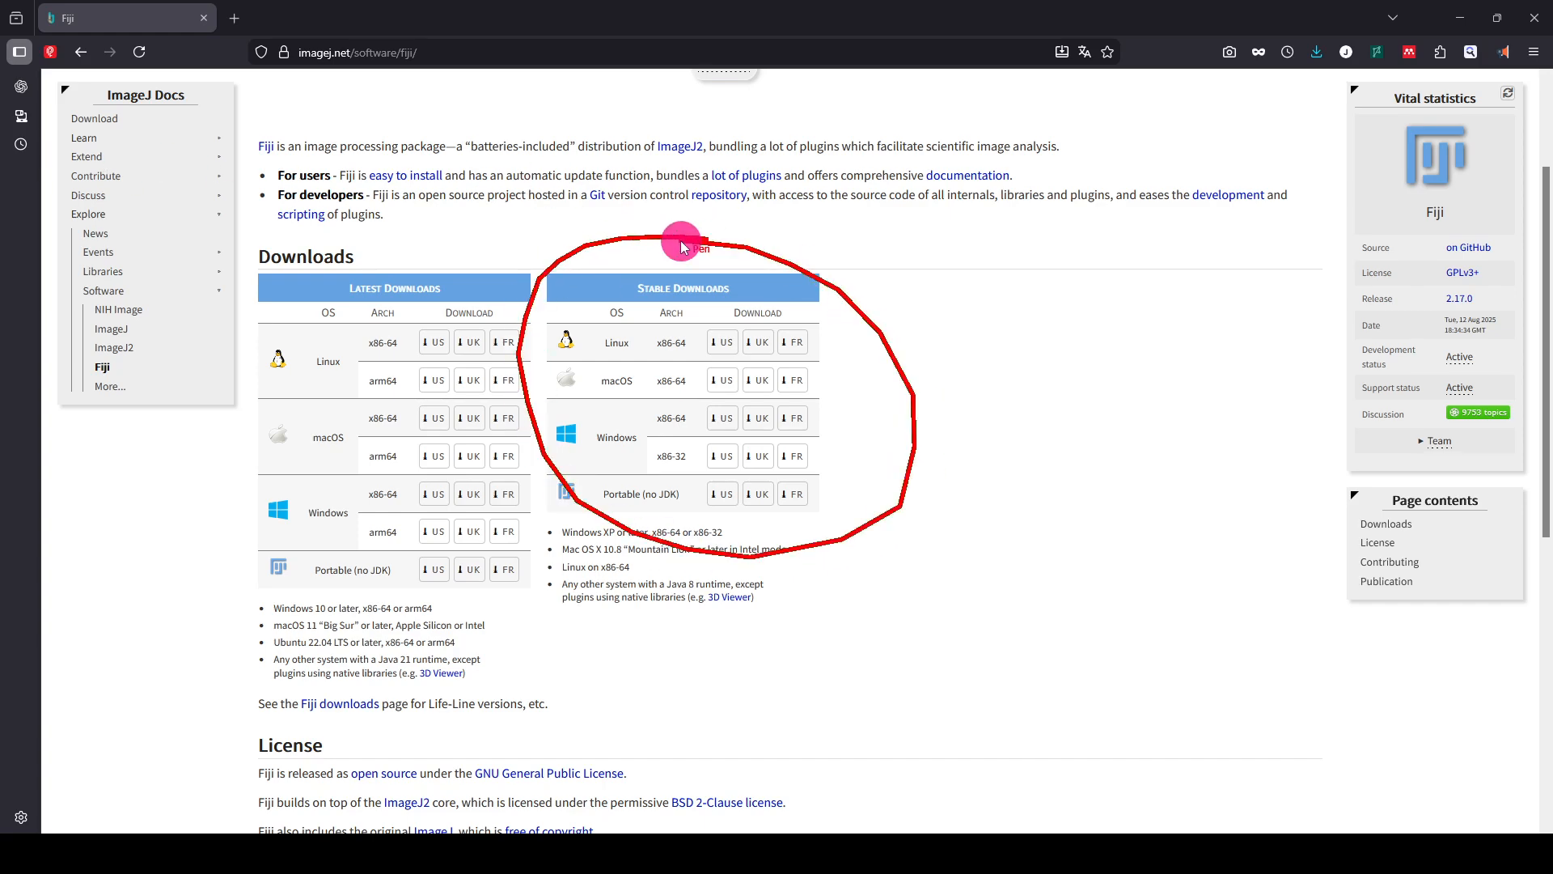
pyautogui.moveTo(263, 233); pyautogui.dragTo(365, 398)
pyautogui.moveTo(458, 558); pyautogui.dragTo(492, 595)
pyautogui.moveTo(521, 236); pyautogui.dragTo(278, 609)
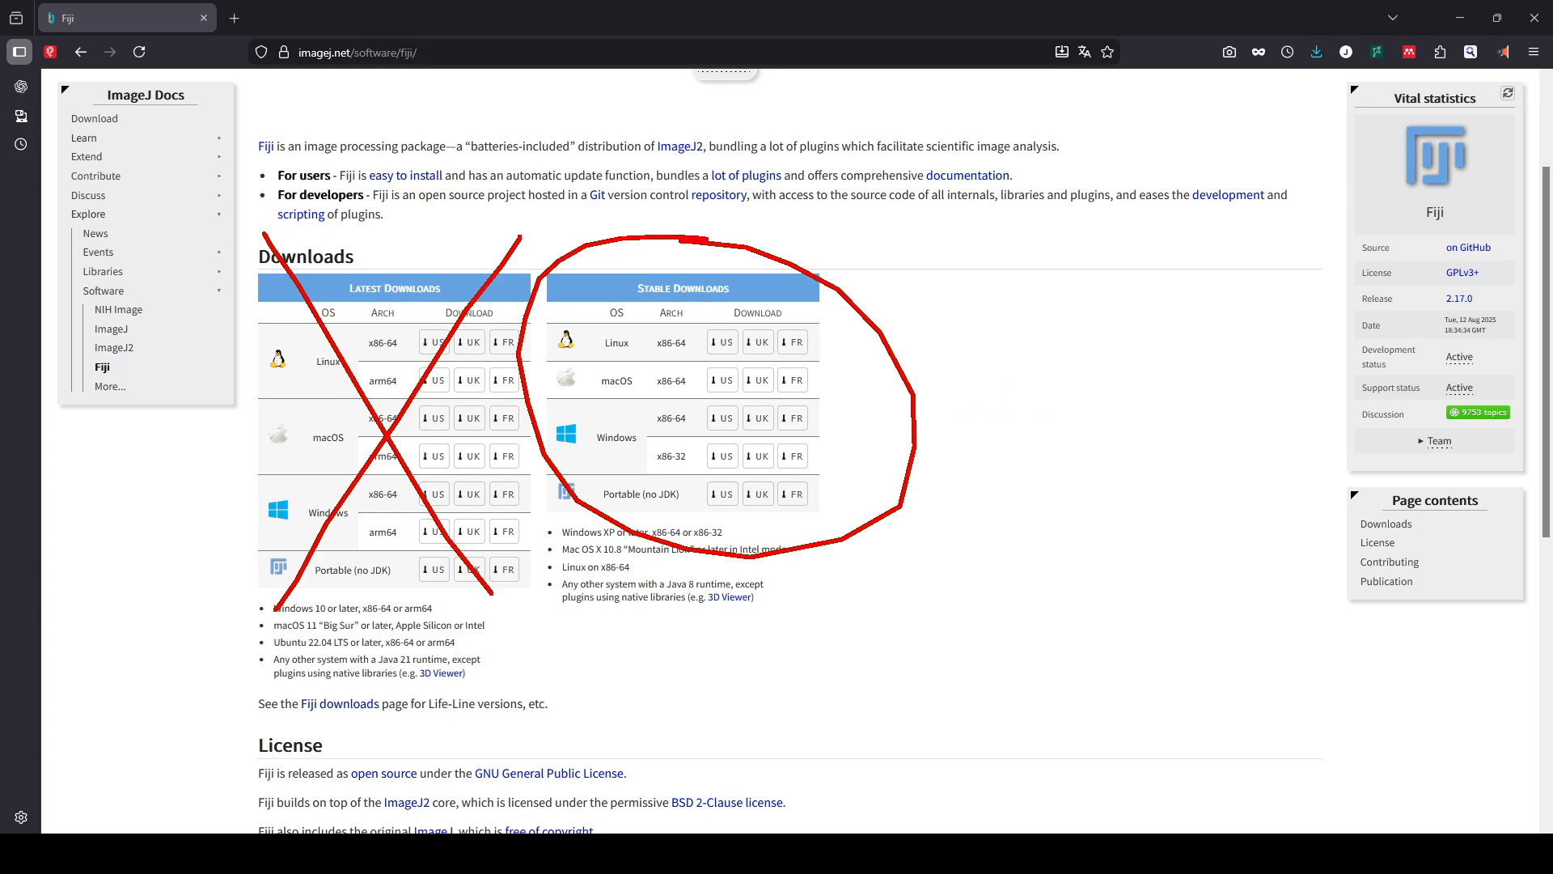
pyautogui.press('Escape')
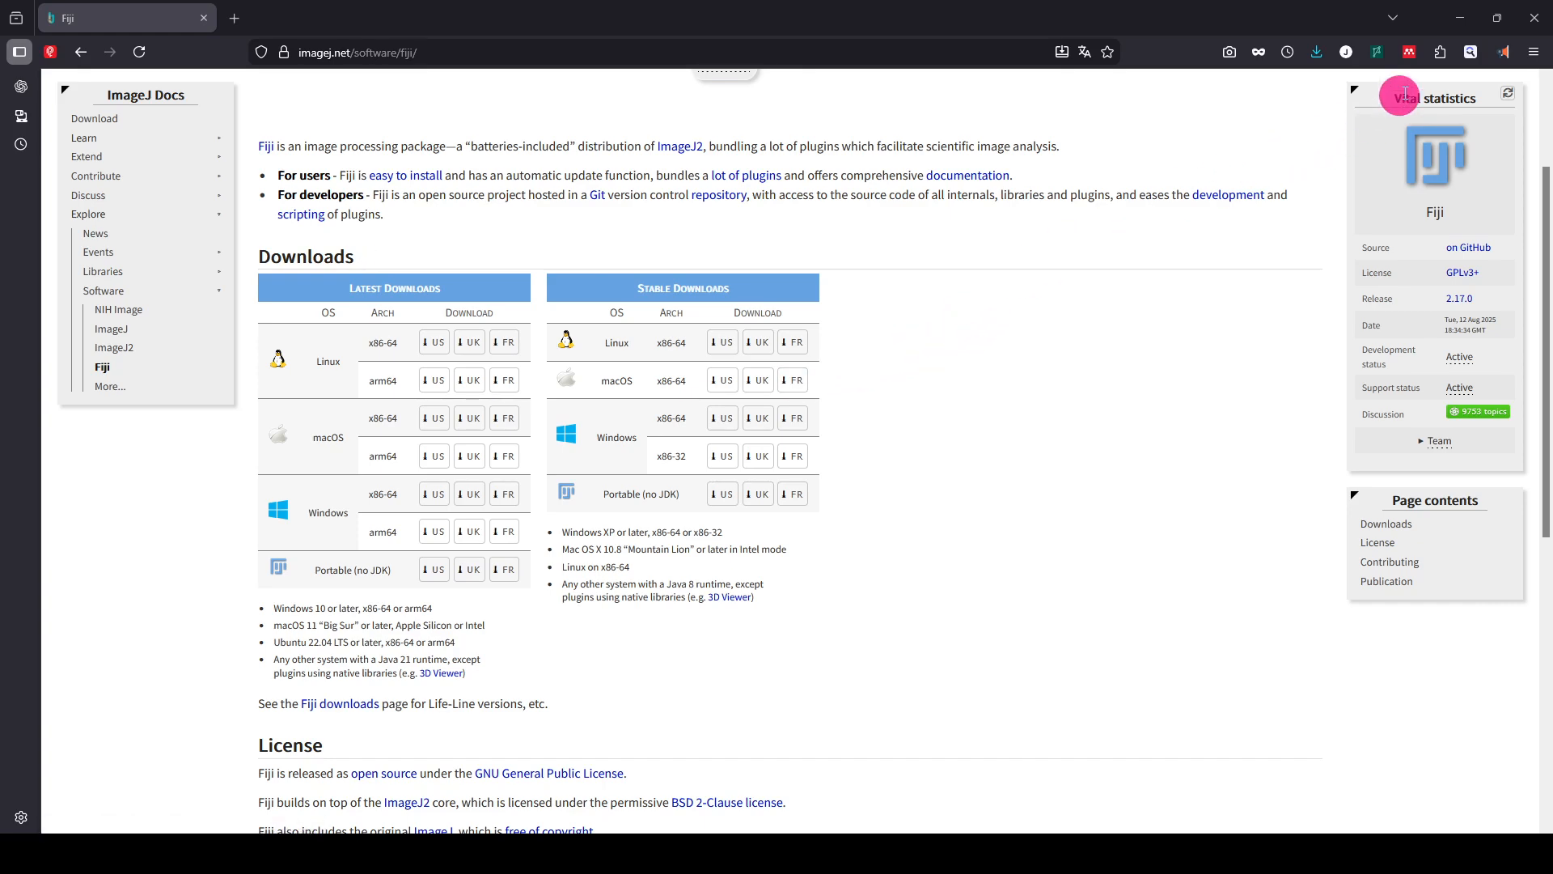
# Switch from the browser to the desktop, open fiji-stable-win64-jdk.zip and extract its Fiji.app folder onto the desktop
pyautogui.click(1464, 17)
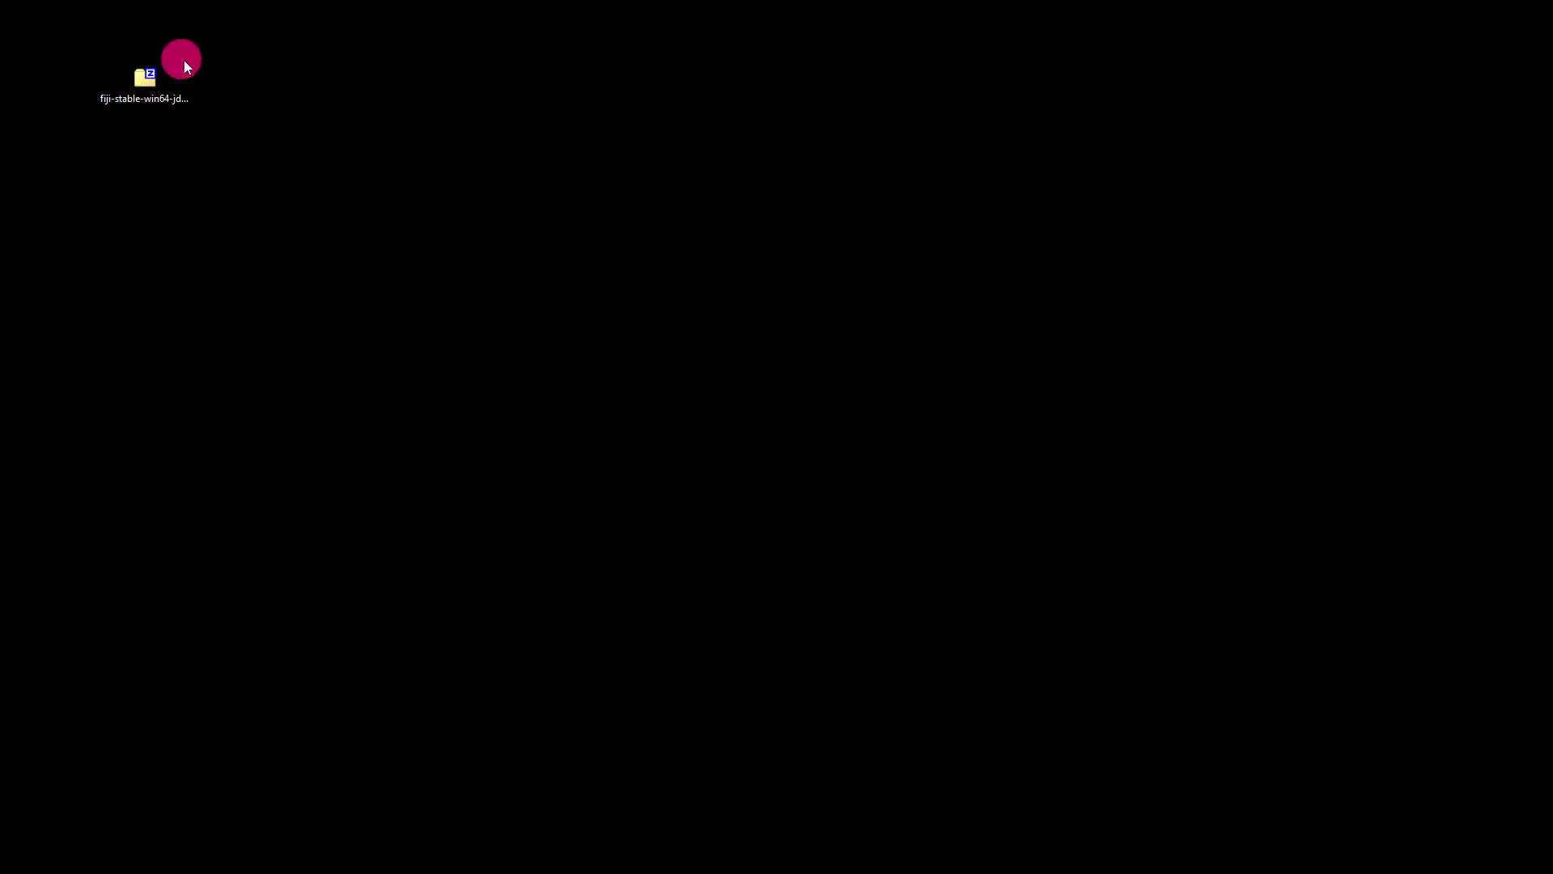
pyautogui.click(143, 85)
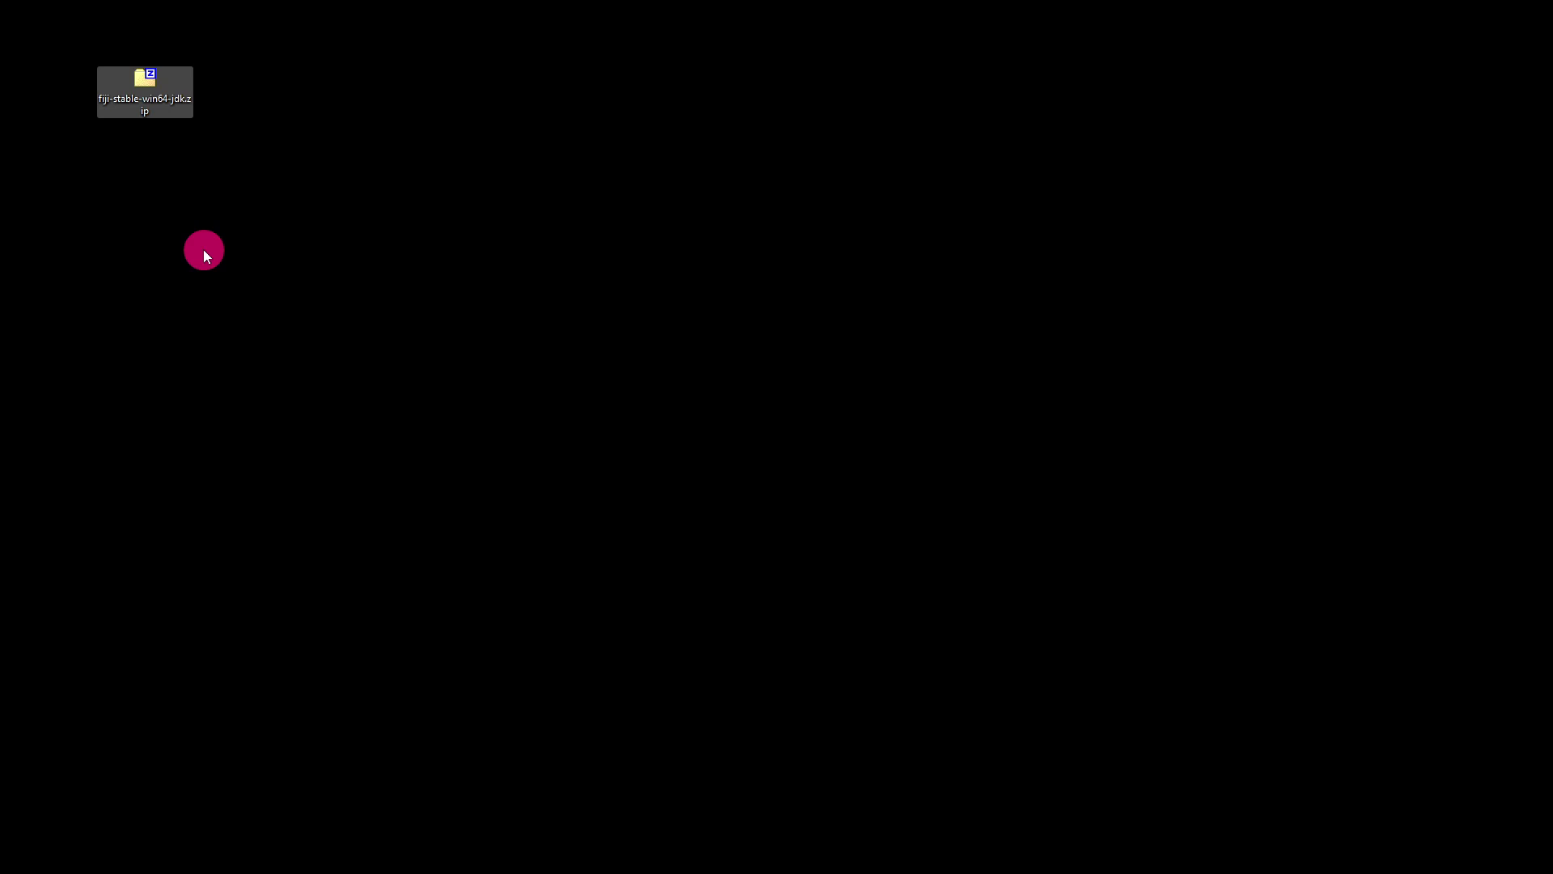
pyautogui.rightClick(138, 80)
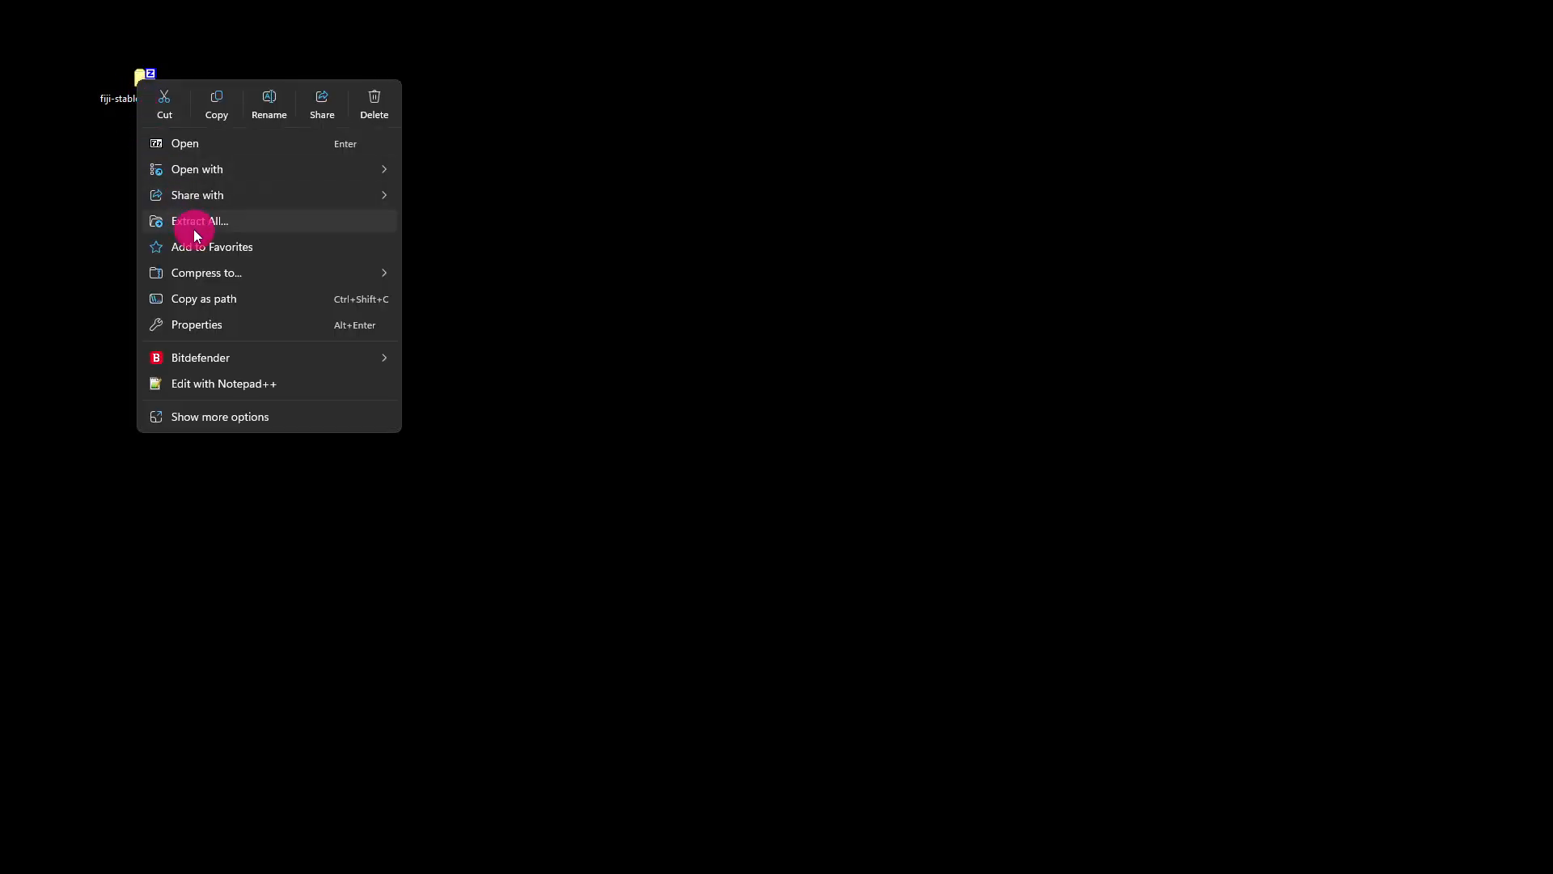
pyautogui.click(122, 151)
pyautogui.click(143, 85)
pyautogui.doubleClick(144, 84)
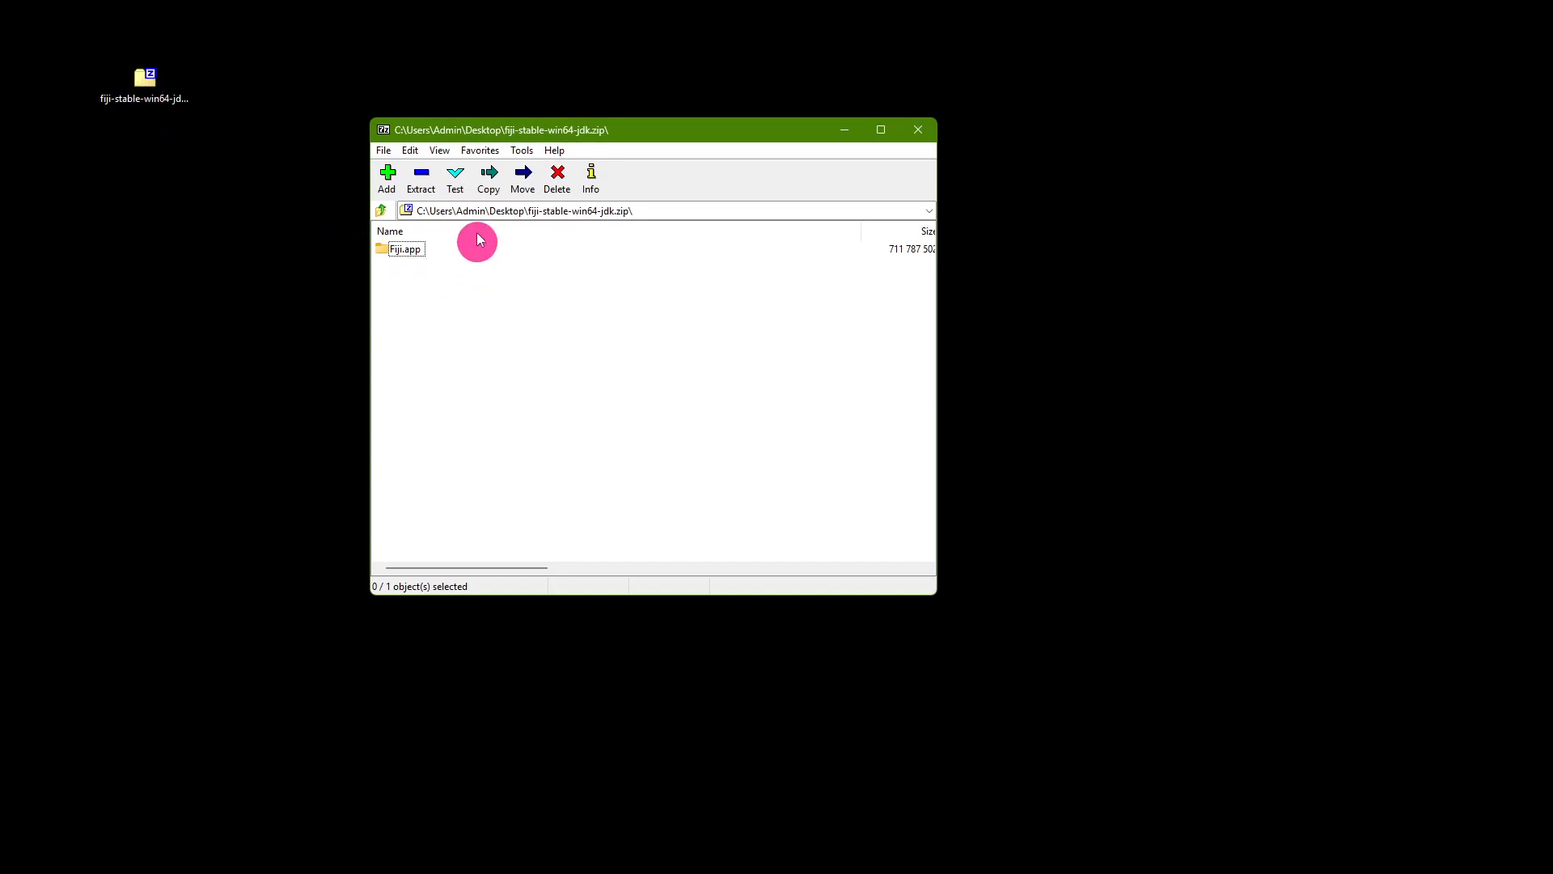
pyautogui.click(404, 250)
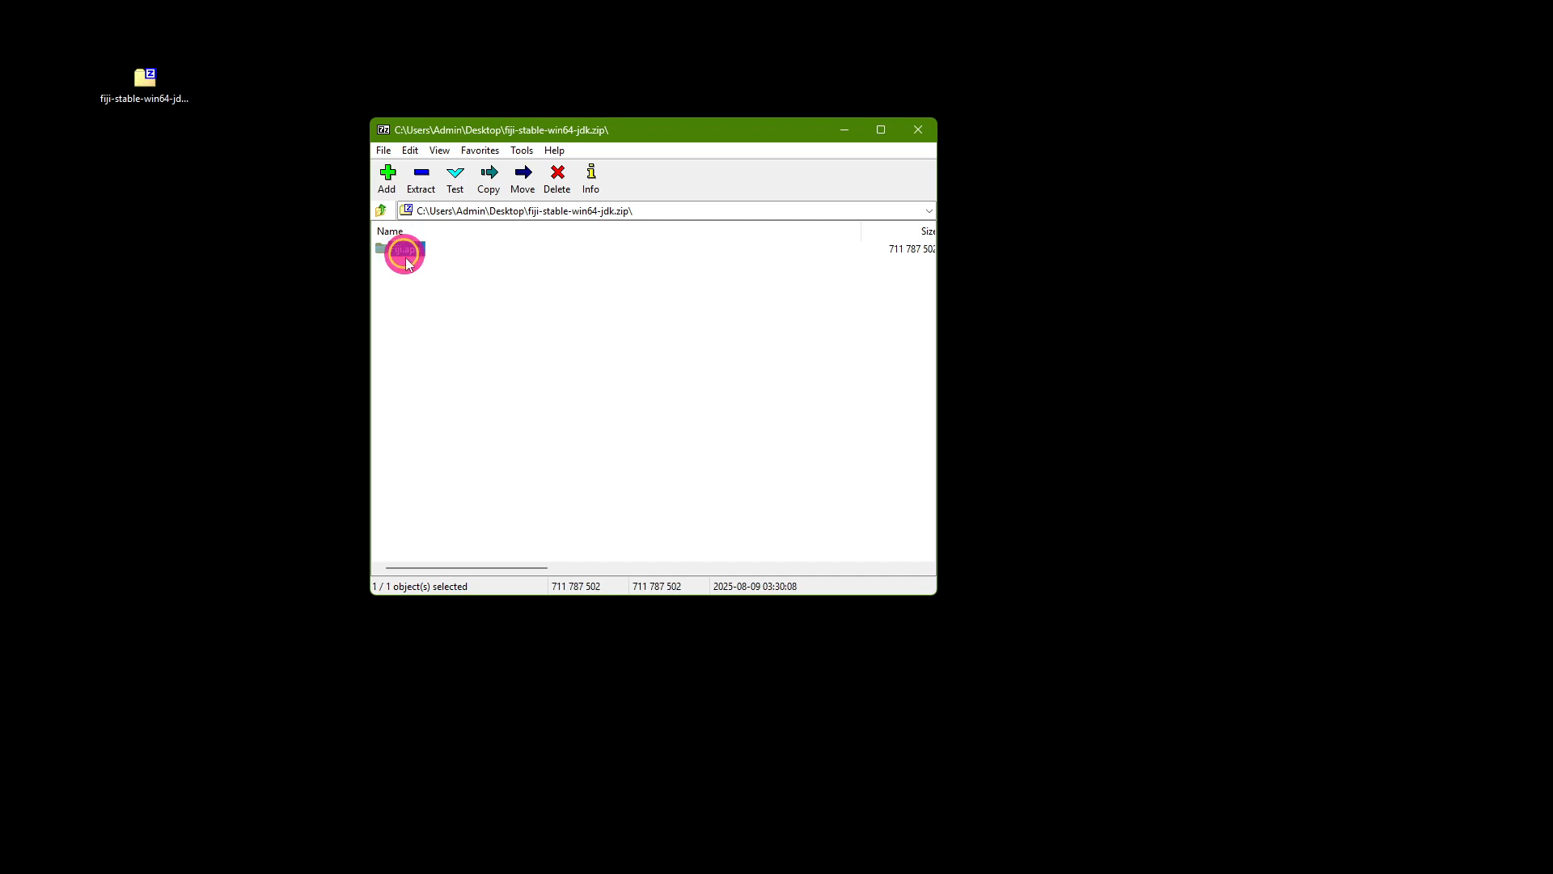
pyautogui.moveTo(404, 251); pyautogui.dragTo(260, 153)
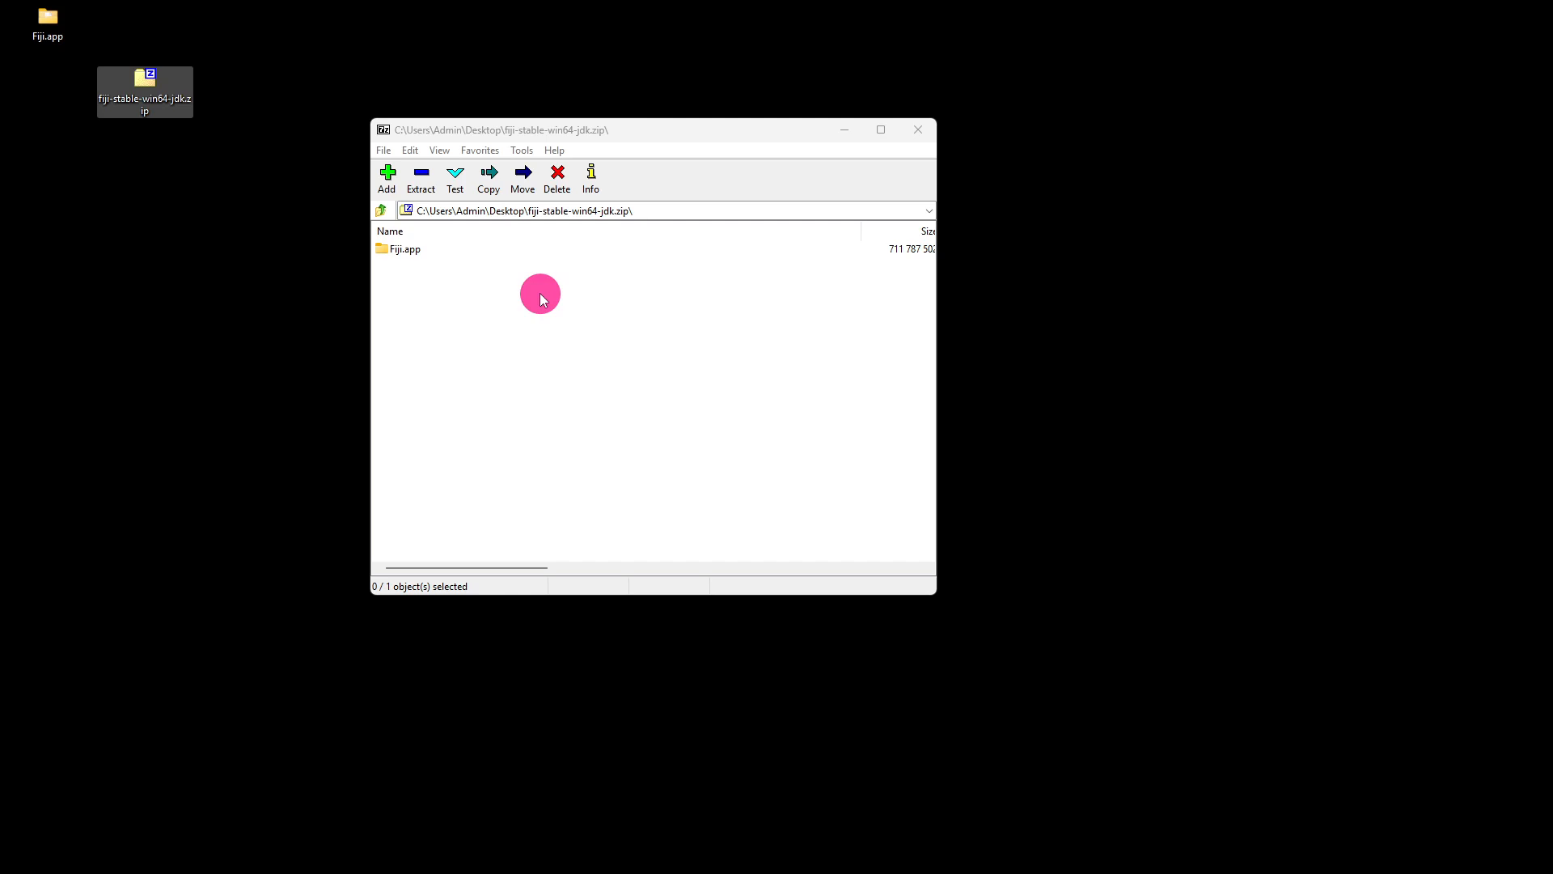
# Close the archive window and place the extracted Fiji.app folder beside the zip file on the desktop
pyautogui.click(918, 130)
pyautogui.click(70, 37)
pyautogui.moveTo(51, 24); pyautogui.dragTo(275, 85)
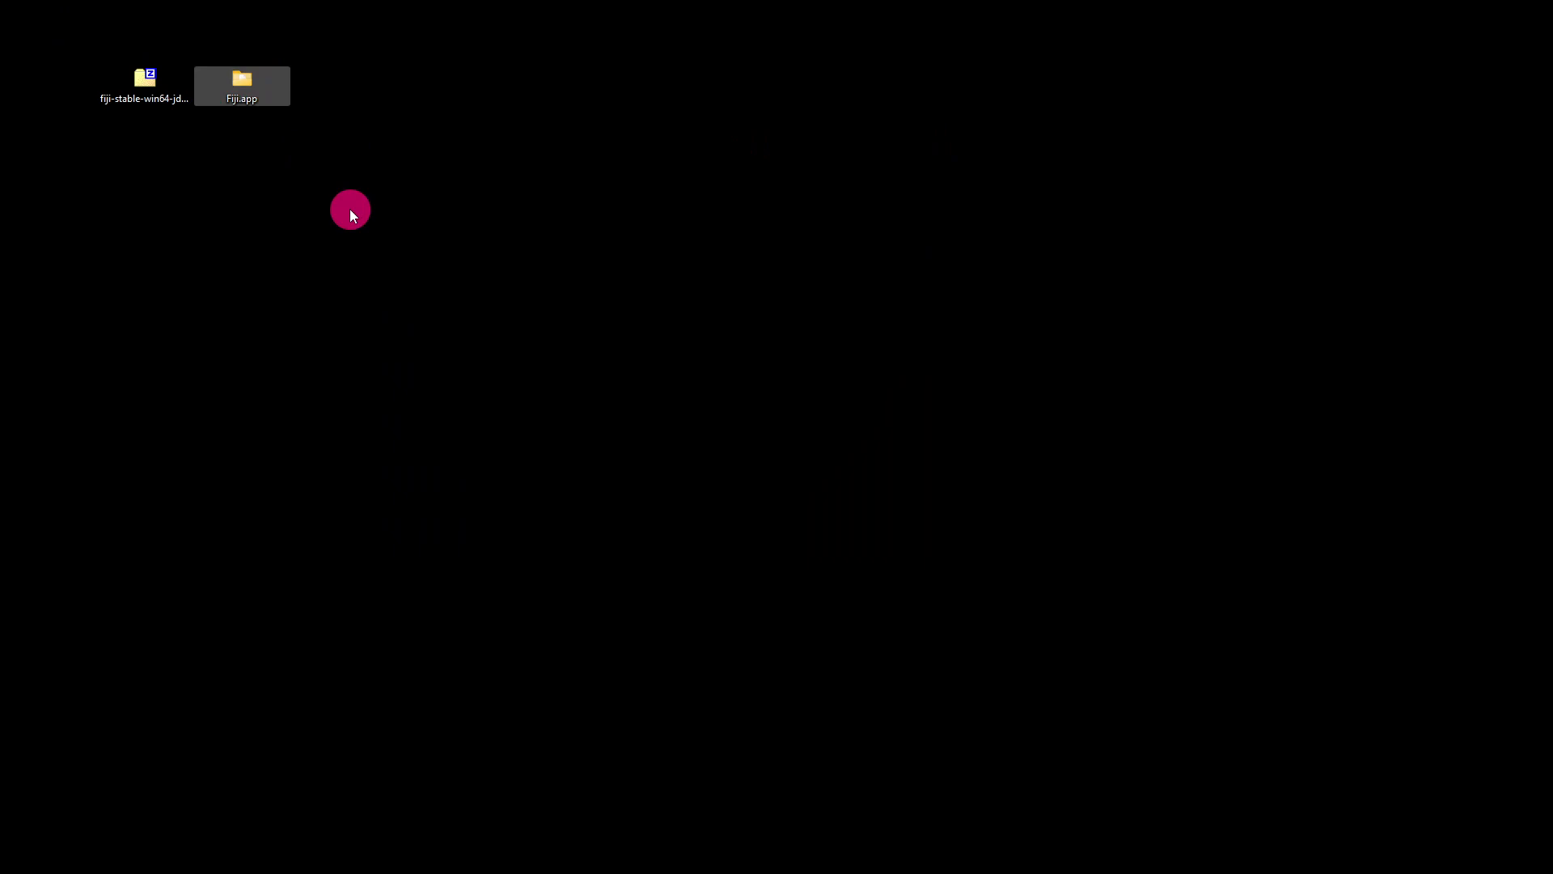
pyautogui.click(335, 182)
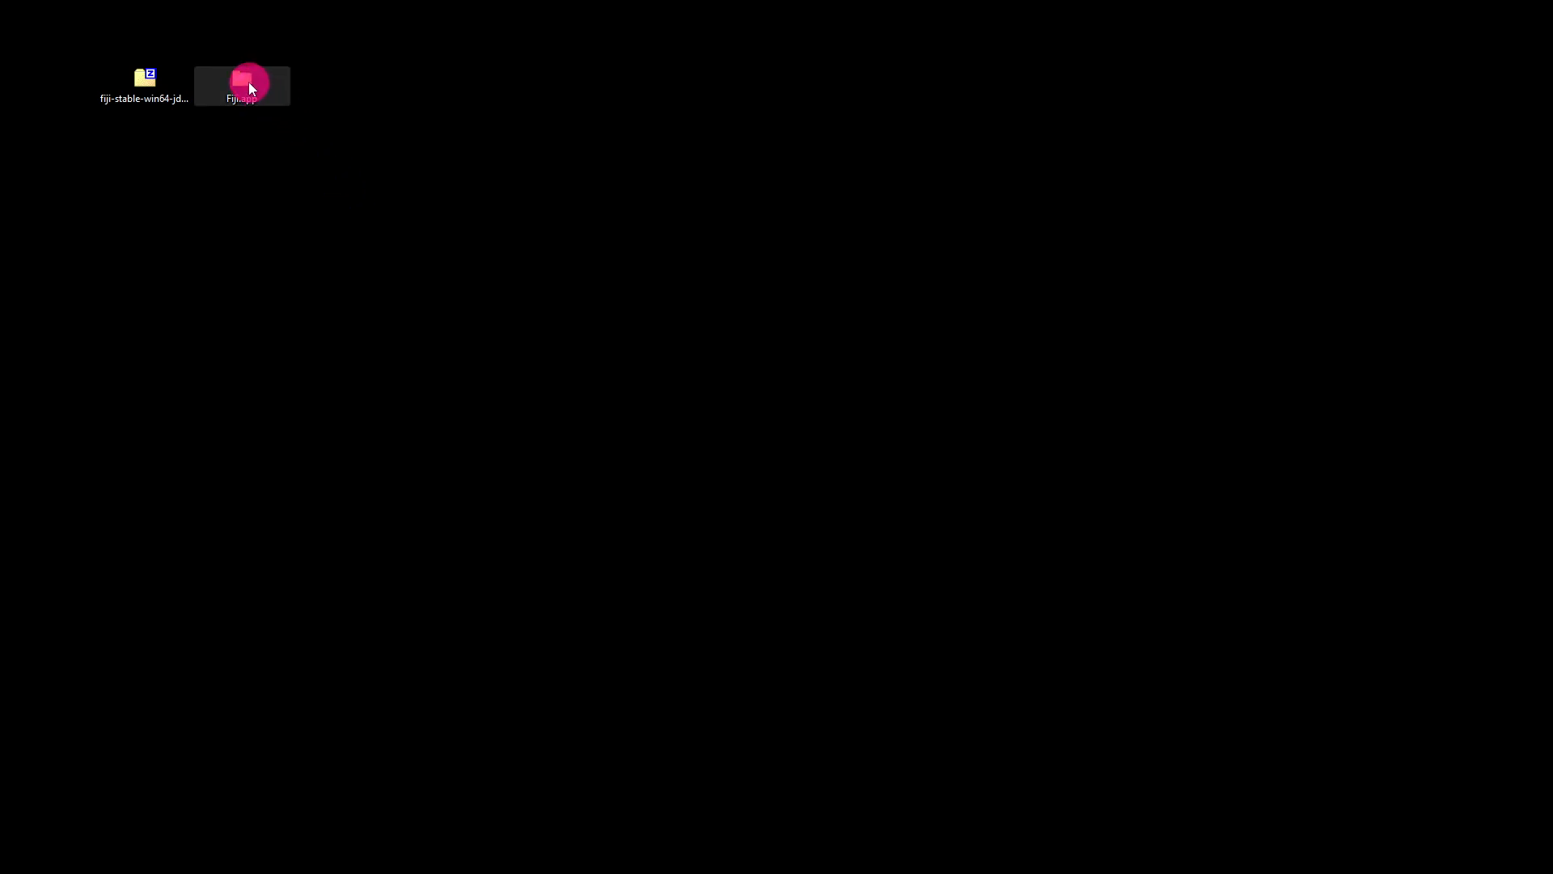
# Launch ImageJ-win64.exe from the Fiji.app folder and arrange the folder window below the Fiji main window
pyautogui.doubleClick(250, 81)
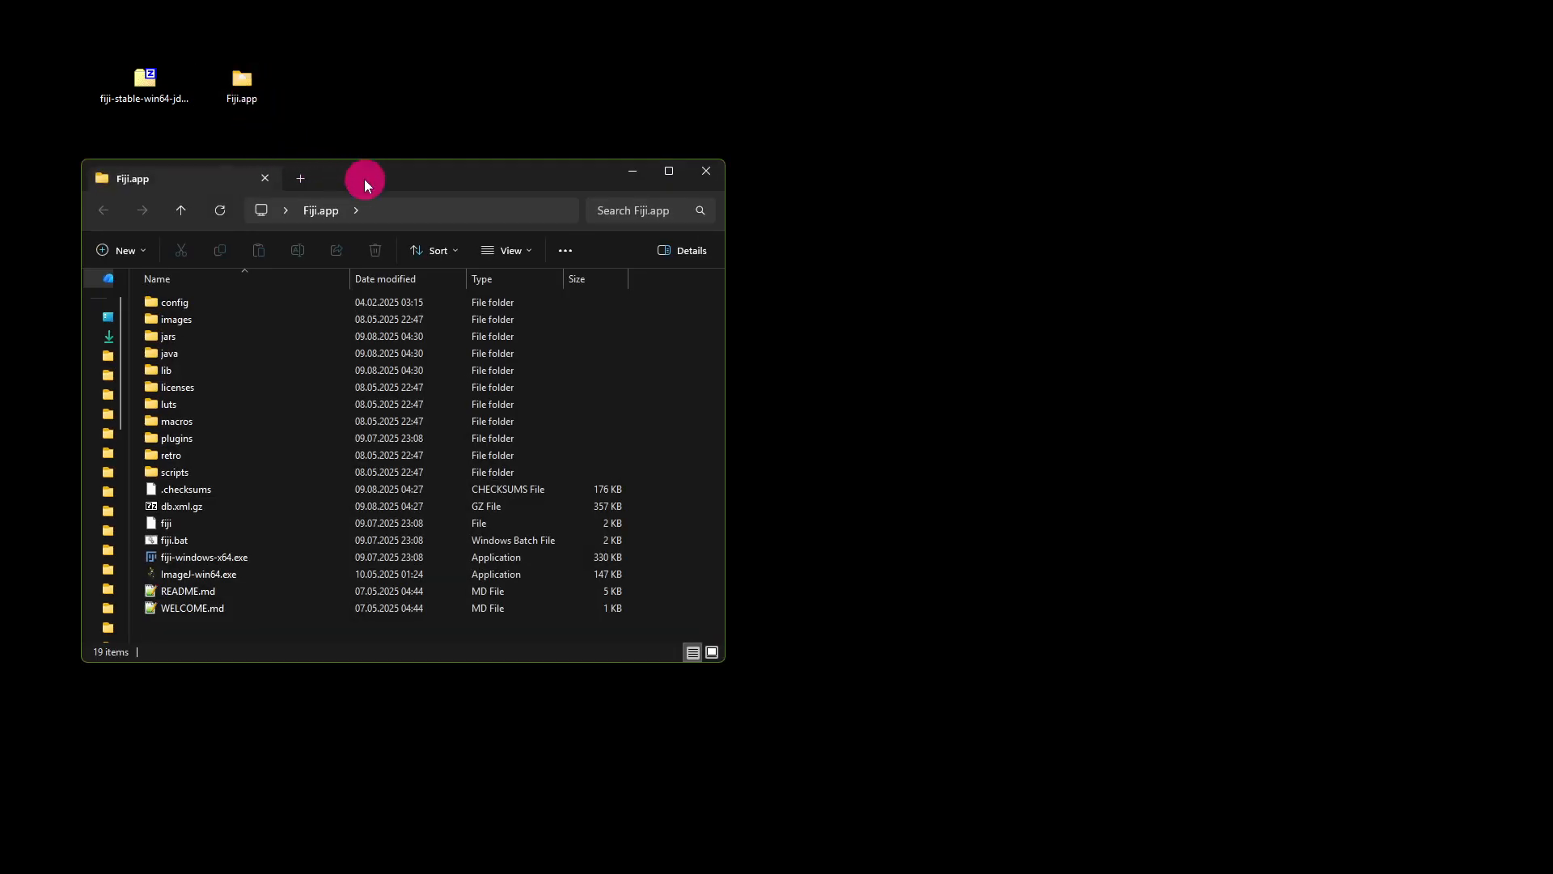
pyautogui.moveTo(364, 178); pyautogui.dragTo(494, 175)
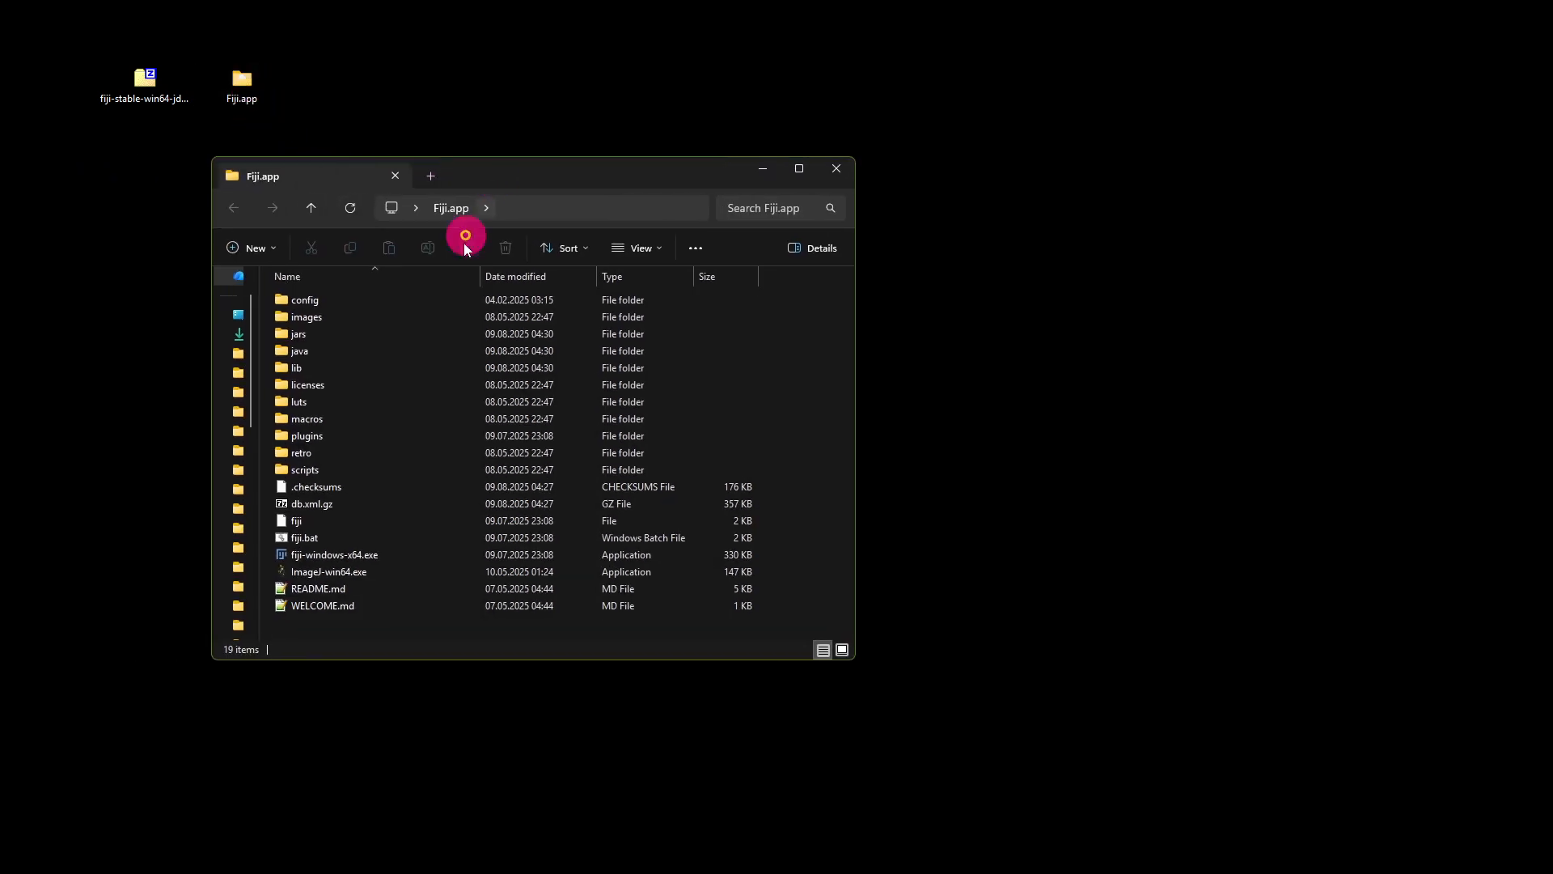
pyautogui.click(381, 571)
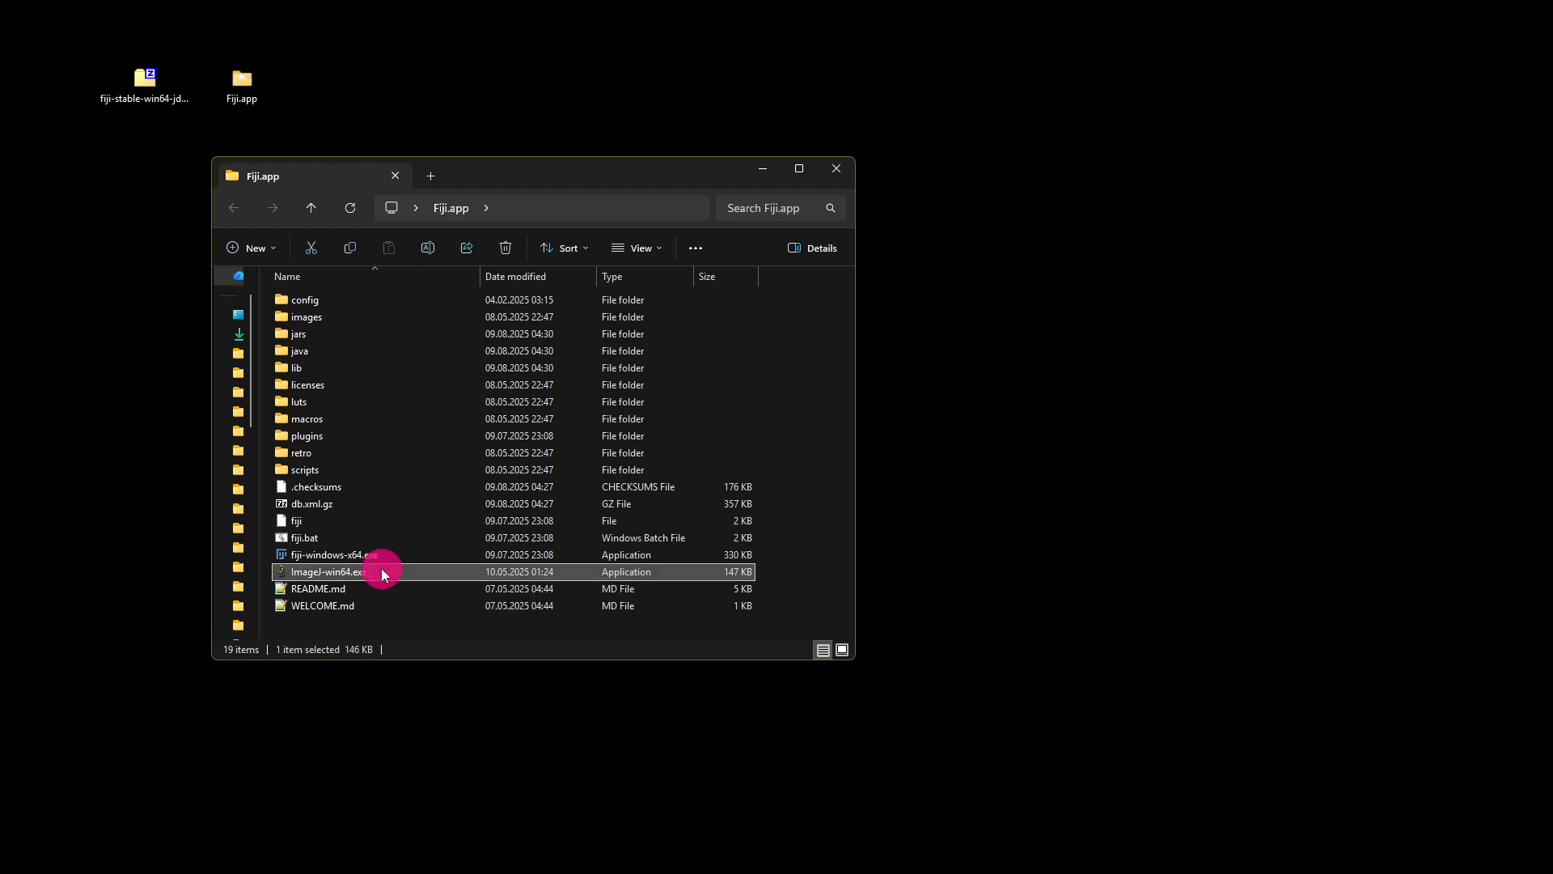
pyautogui.click(299, 576)
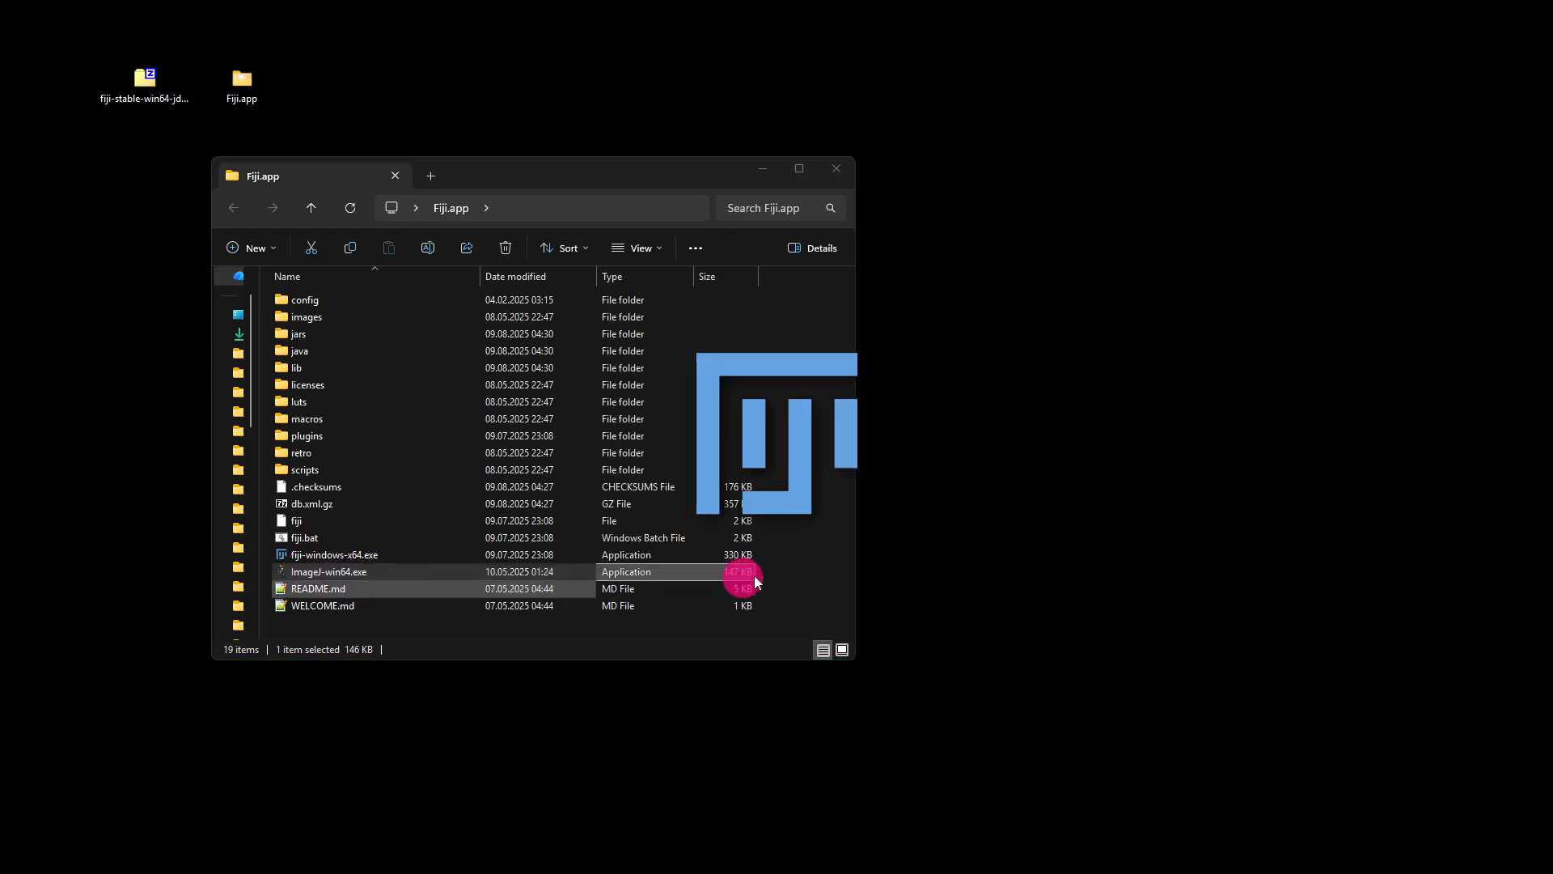
pyautogui.moveTo(711, 175); pyautogui.dragTo(522, 250)
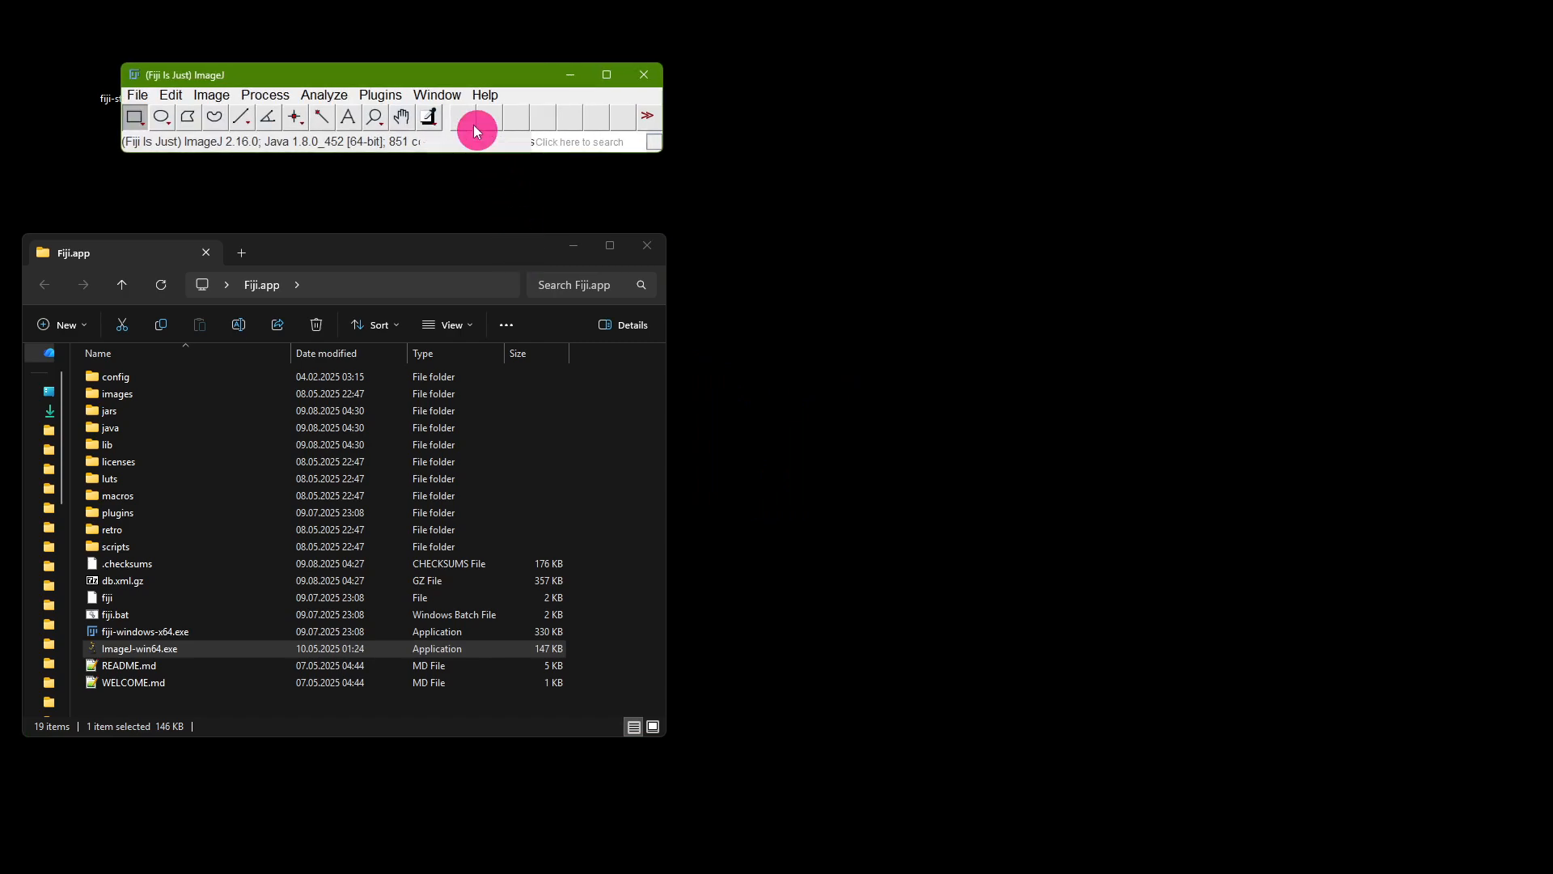
pyautogui.moveTo(372, 75); pyautogui.dragTo(544, 64)
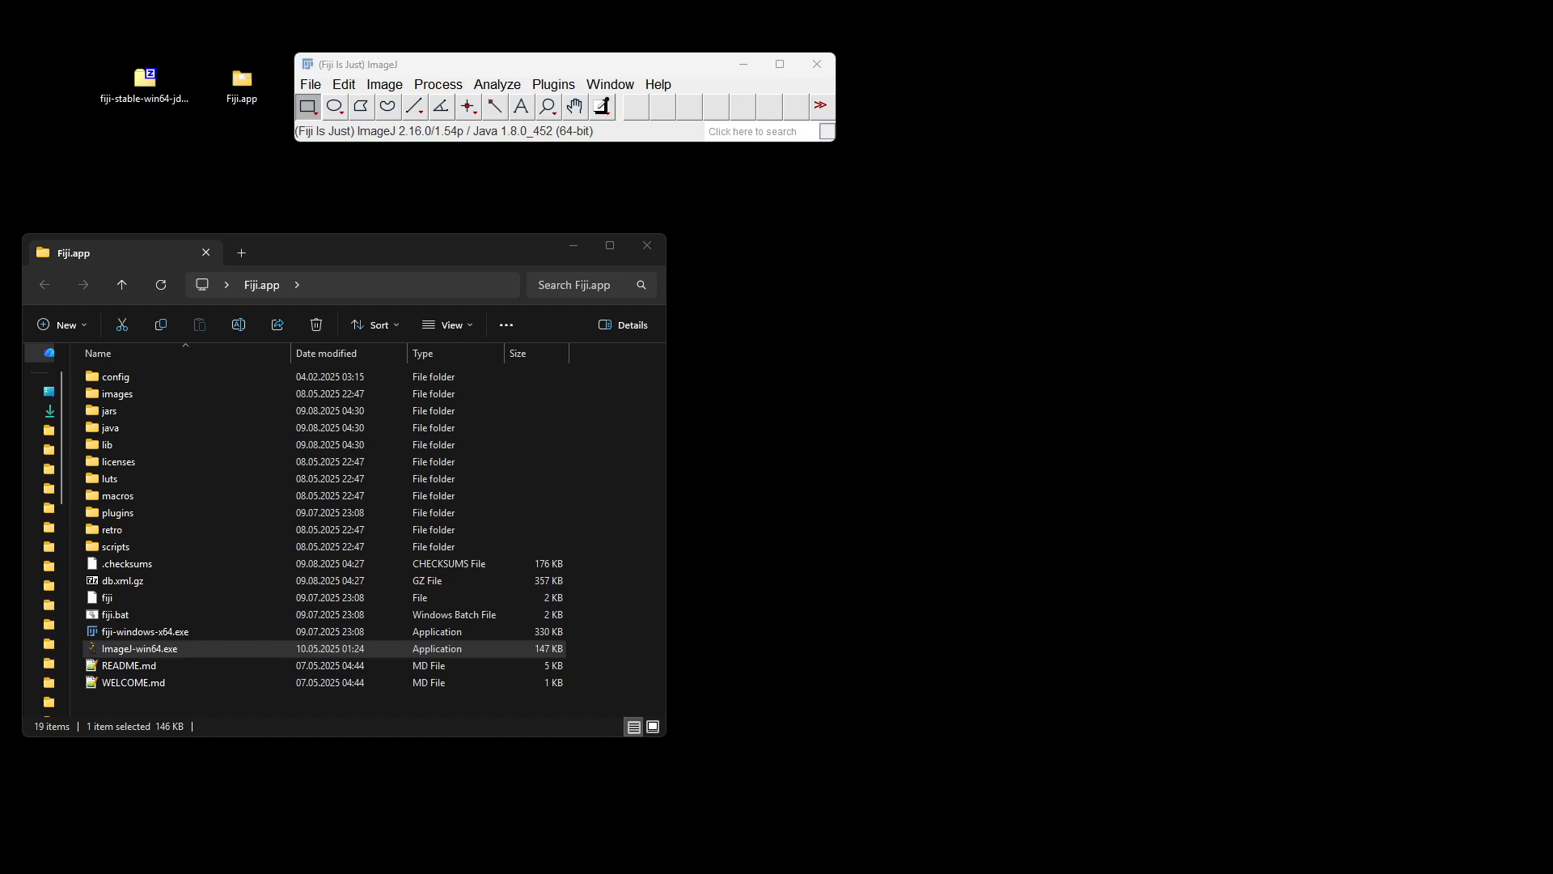
# Place Fiji_BIA_Config.groovy on the desktop, open it in Fiji's script editor and review its list of public update sites
pyautogui.moveTo(1227, 62); pyautogui.dragTo(876, 226)
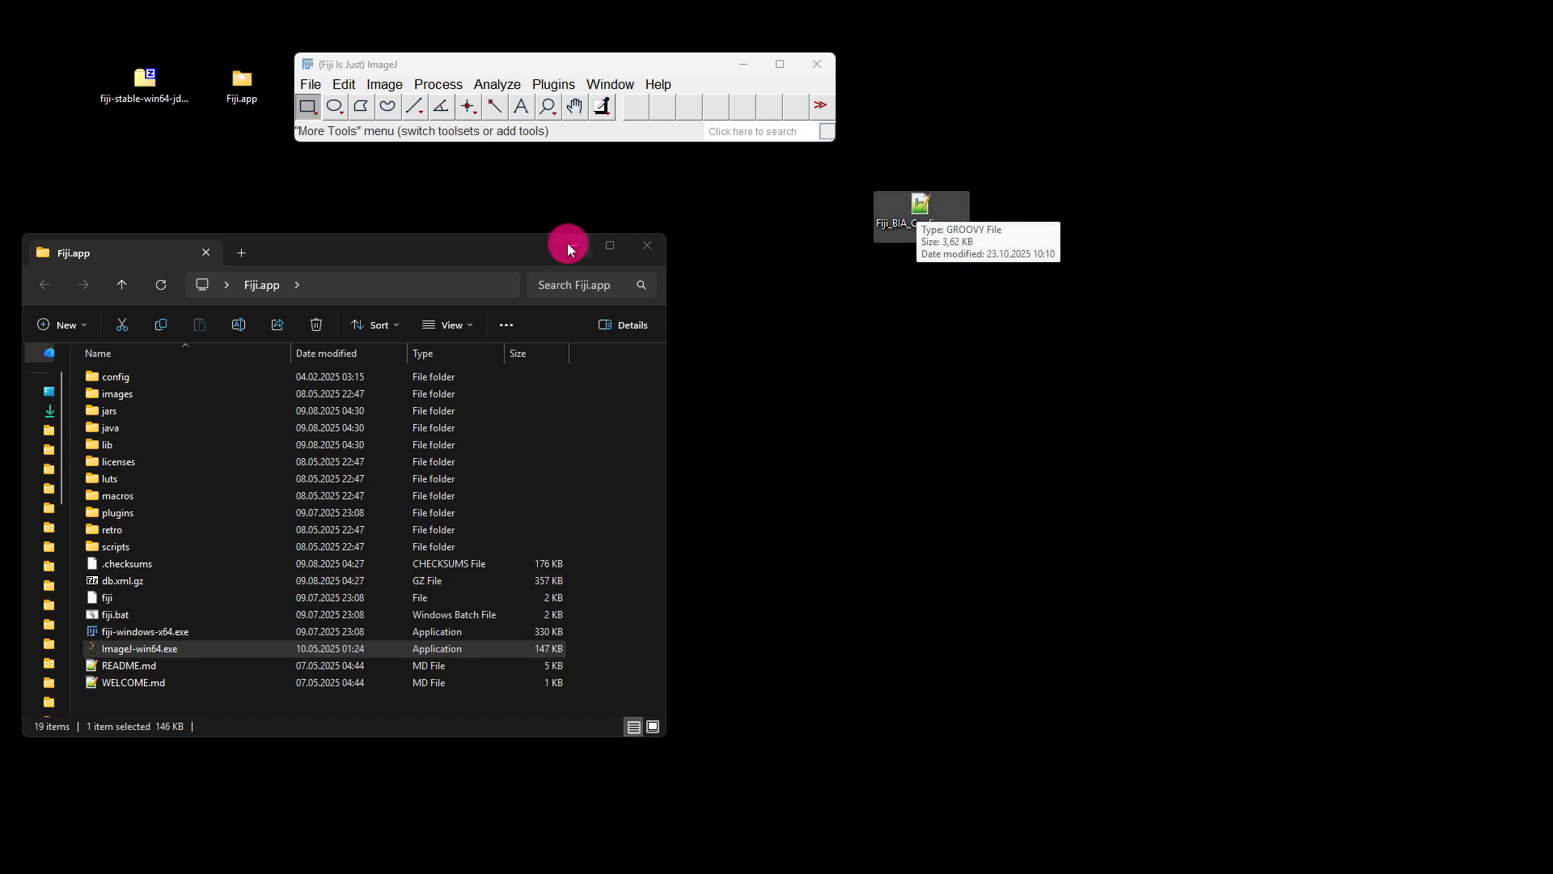
pyautogui.moveTo(921, 208); pyautogui.dragTo(681, 183)
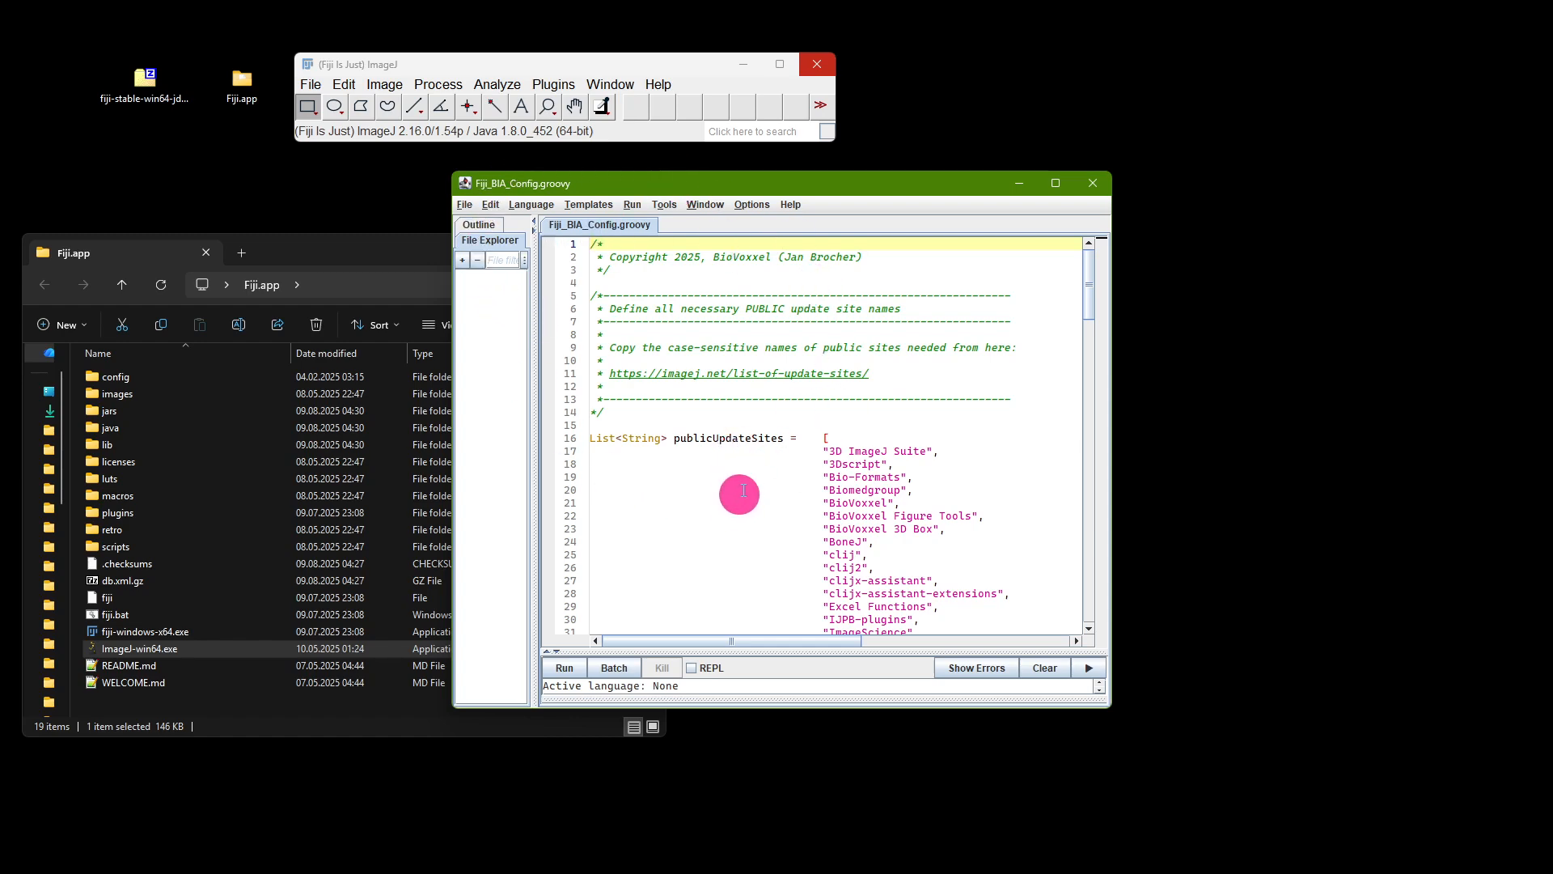
pyautogui.scroll(-6, 906, 453)
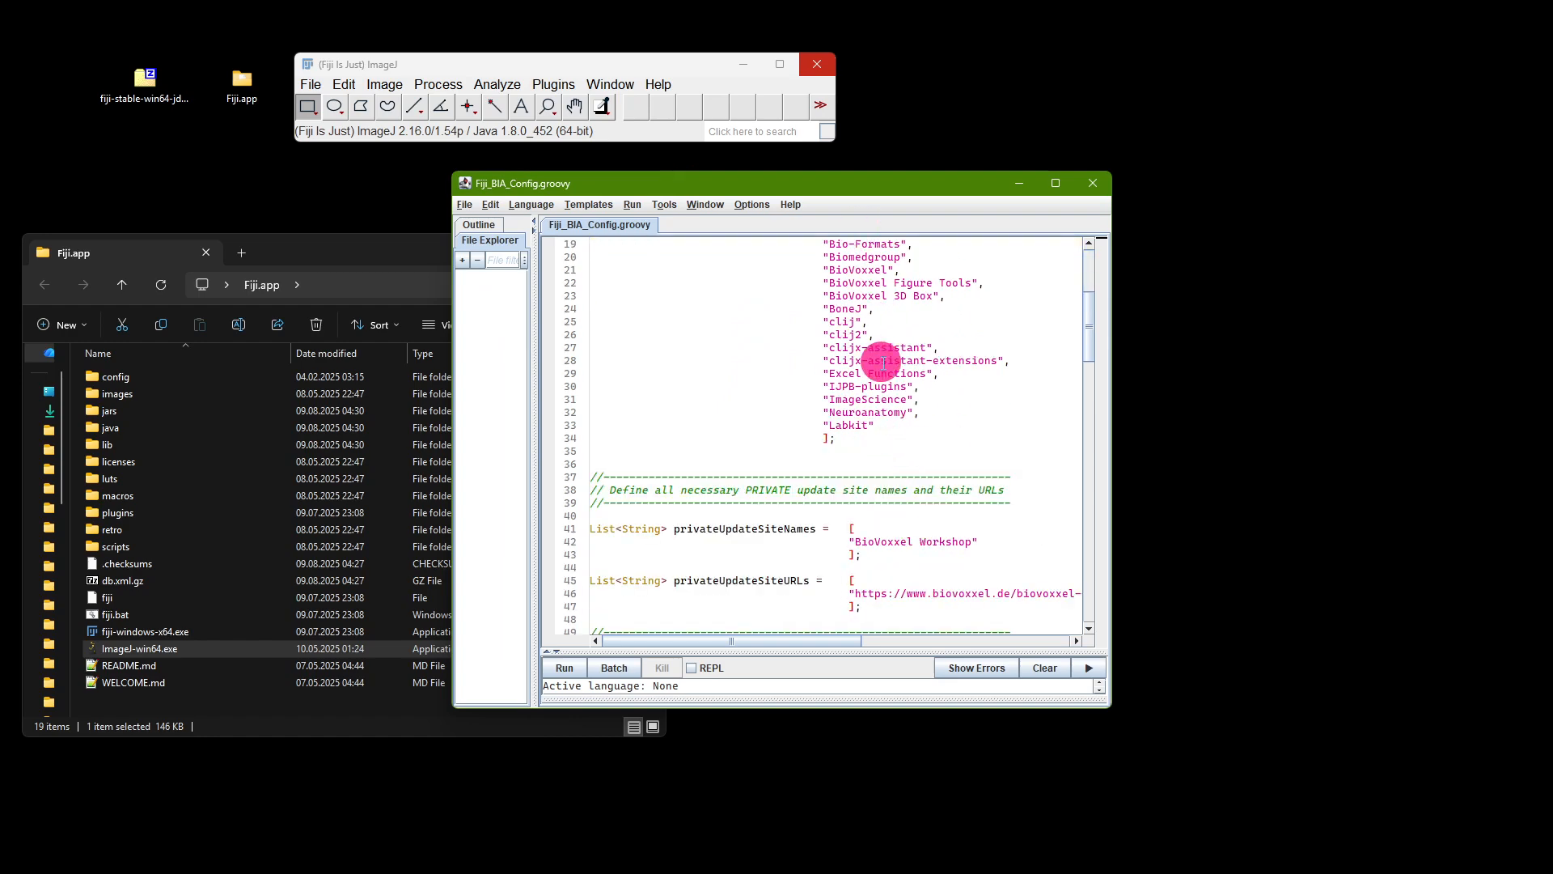
pyautogui.scroll(-3, 936, 391)
pyautogui.scroll(4, 936, 392)
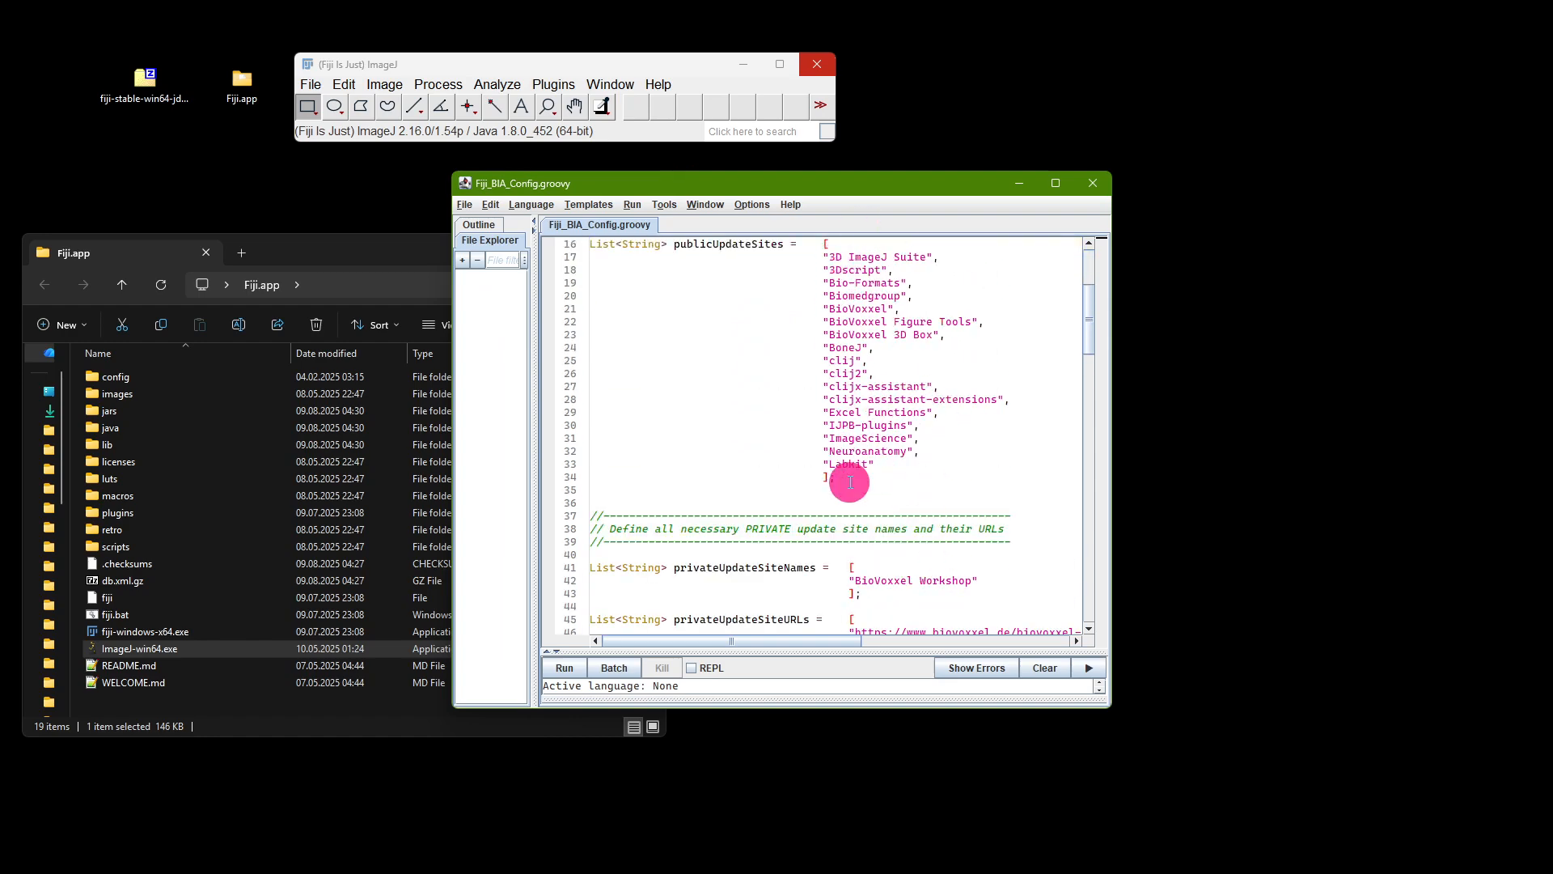
pyautogui.moveTo(1090, 306); pyautogui.dragTo(1093, 292)
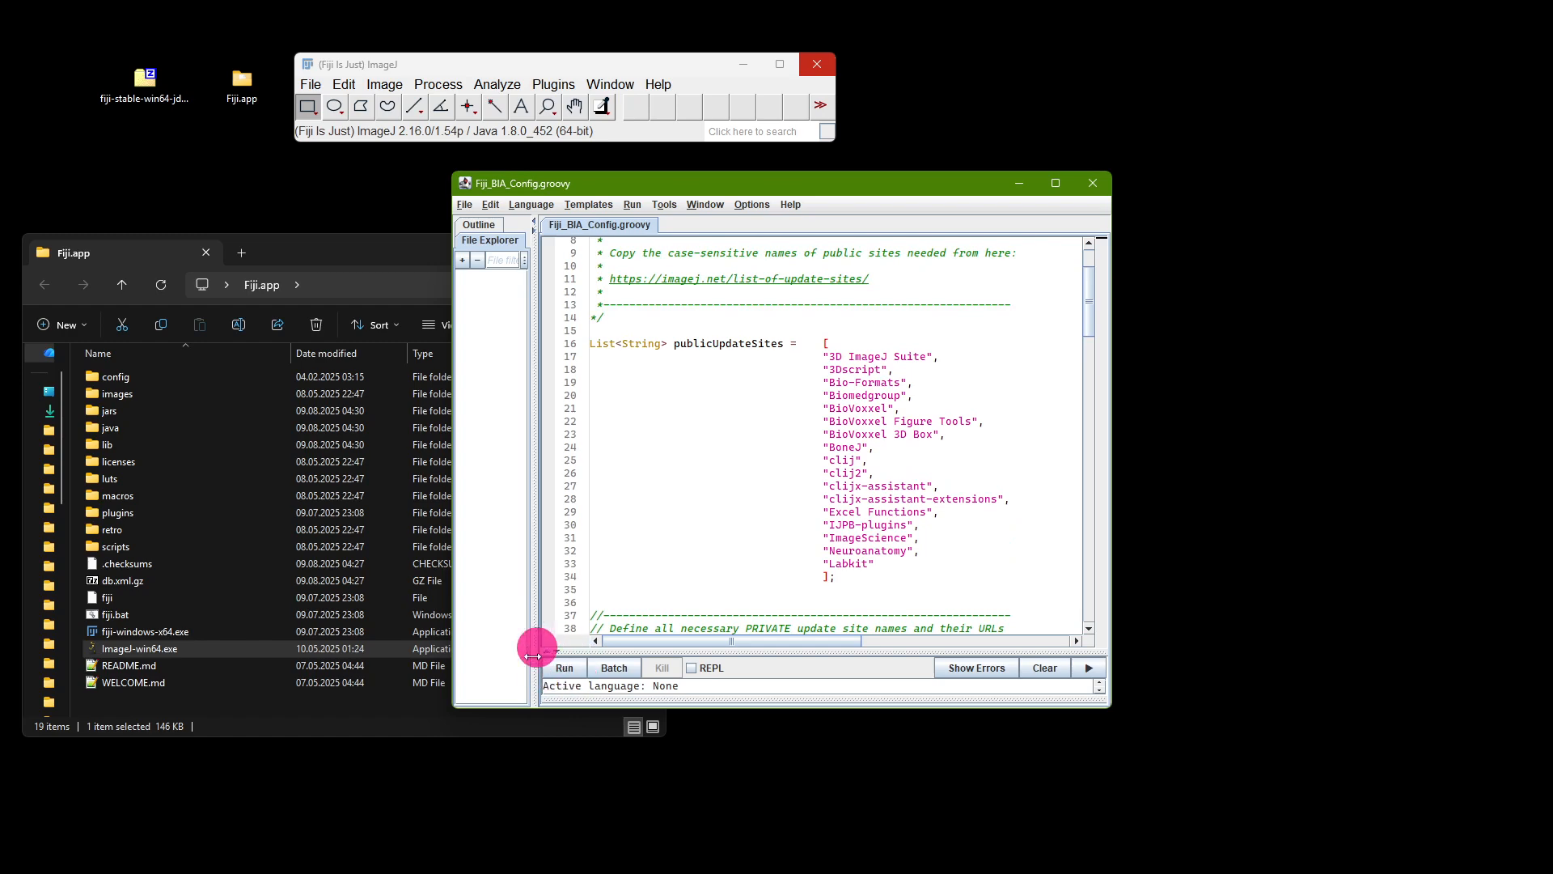
# Widen the script editor, enlarge its output area and run the Fiji_BIA_Config.groovy script
pyautogui.click(1085, 669)
pyautogui.moveTo(1099, 404); pyautogui.dragTo(1221, 413)
pyautogui.click(857, 252)
pyautogui.click(1201, 248)
pyautogui.click(563, 535)
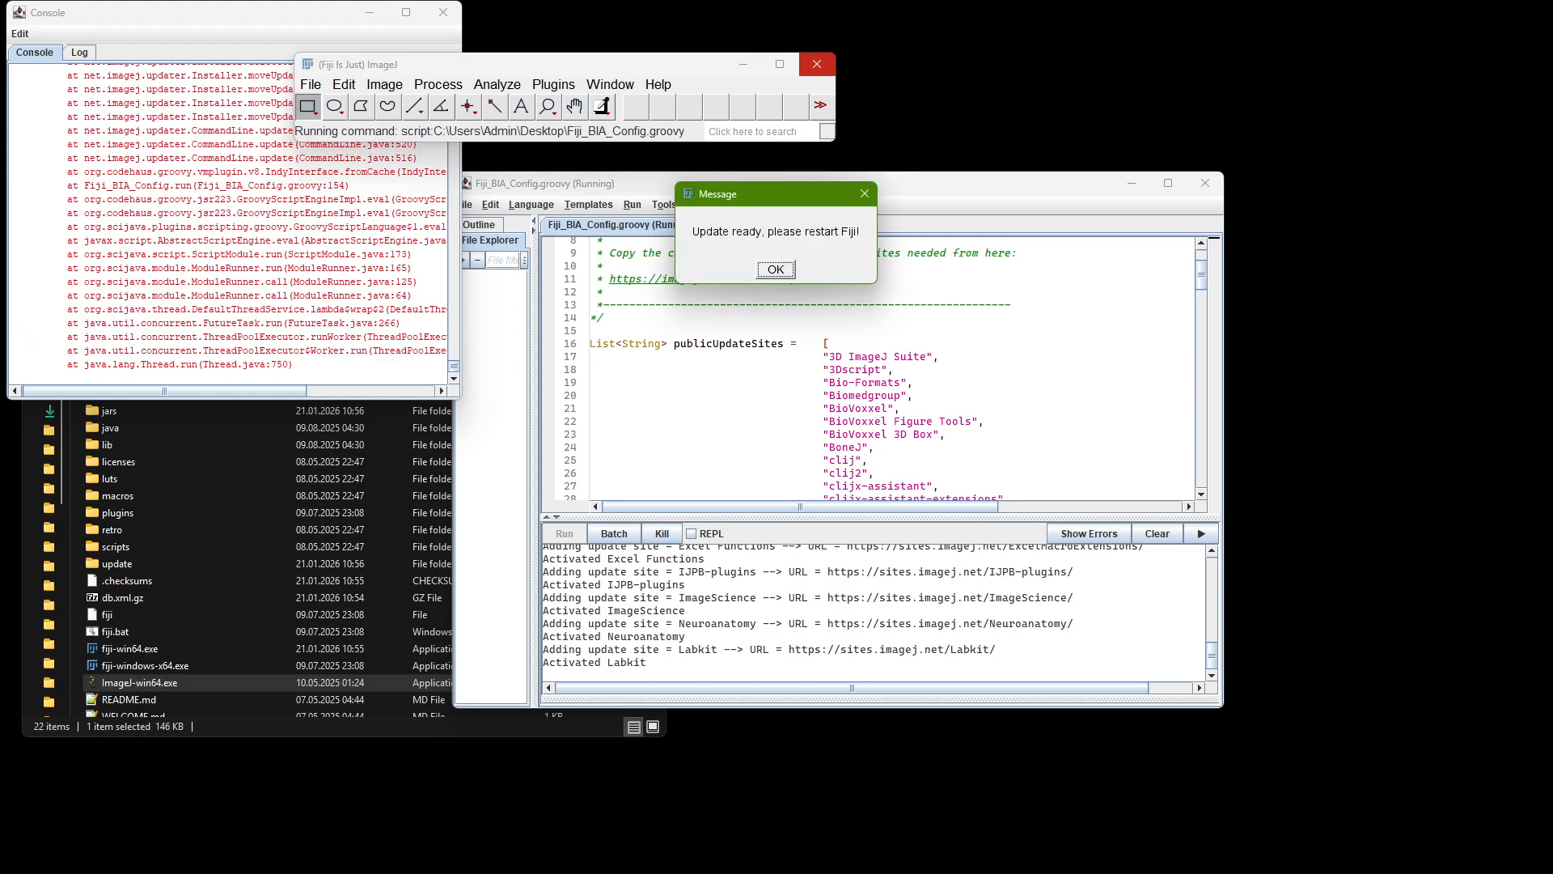
# Acknowledge the restart message, relaunch Fiji with ImageJ-win64.exe from the Fiji.app folder and reposition its main window
pyautogui.moveTo(747, 202); pyautogui.dragTo(742, 245)
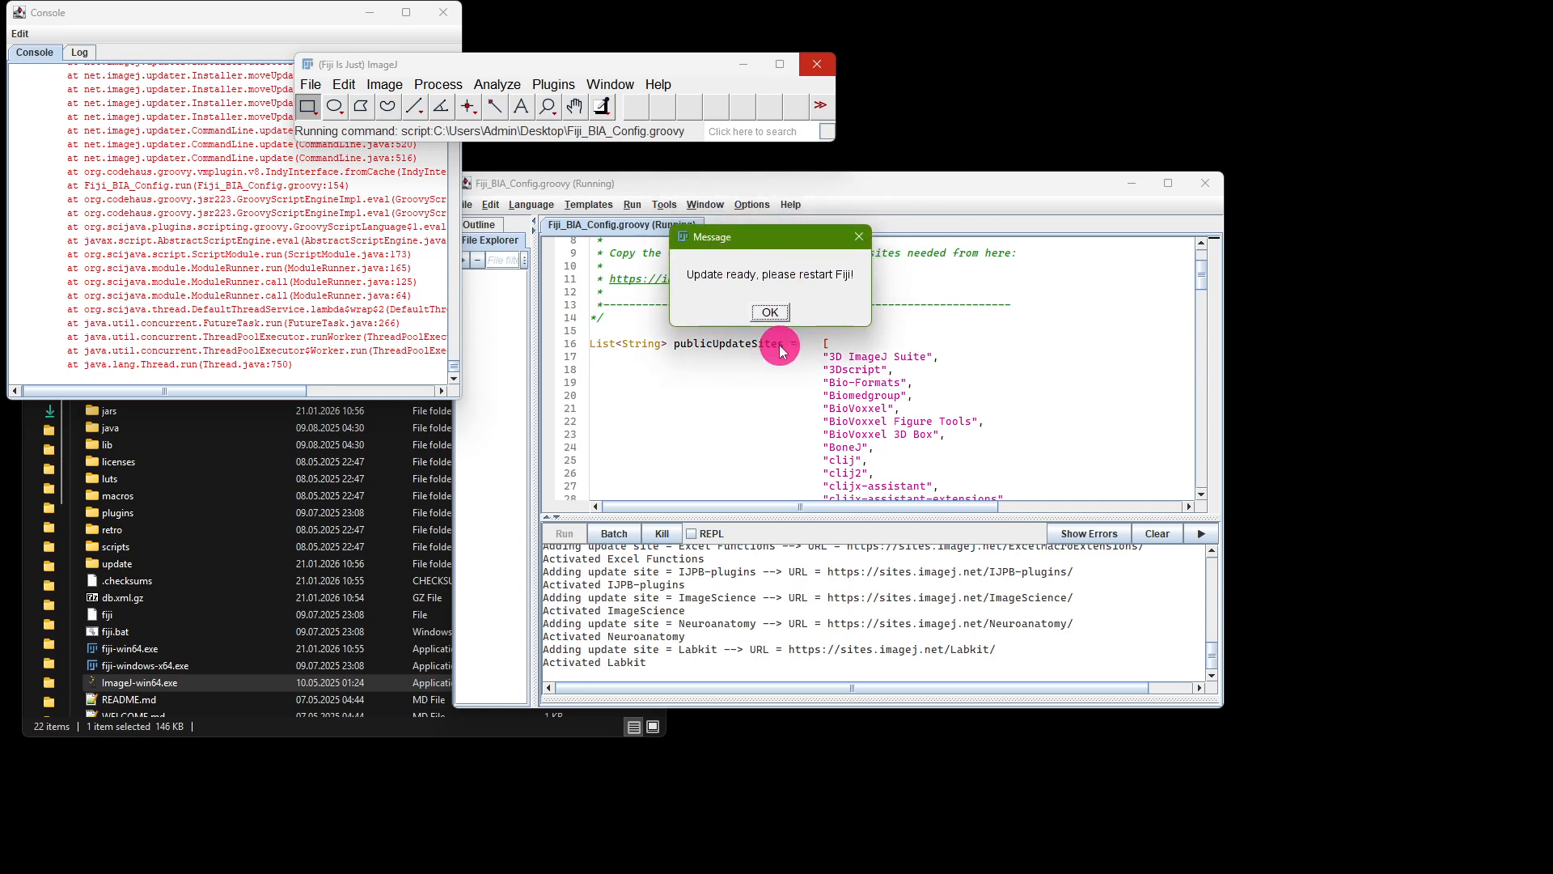
pyautogui.click(765, 314)
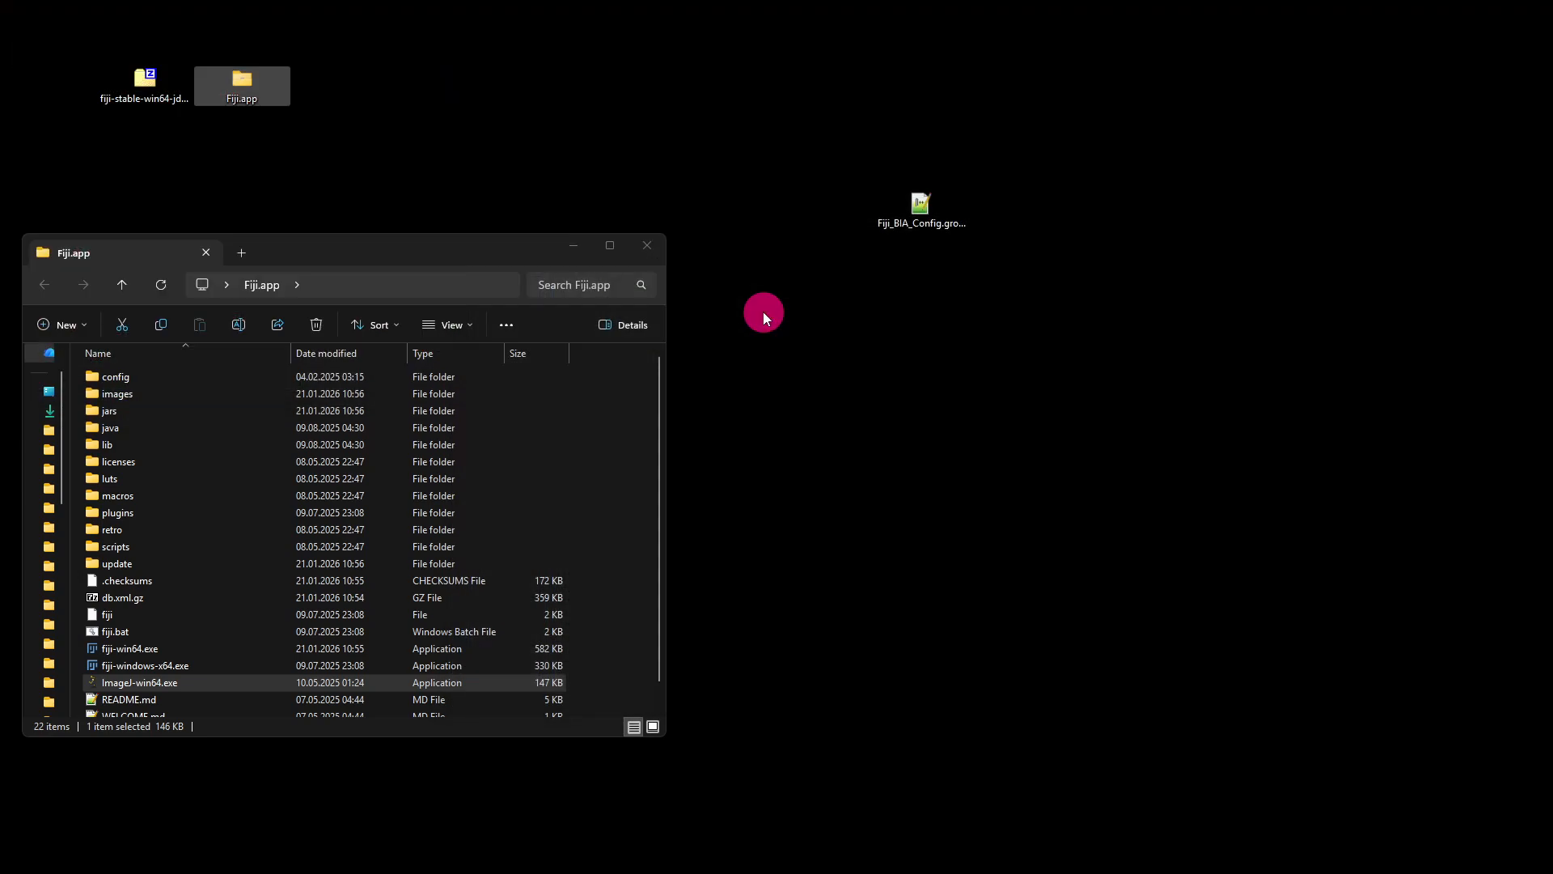
pyautogui.click(406, 515)
pyautogui.click(105, 682)
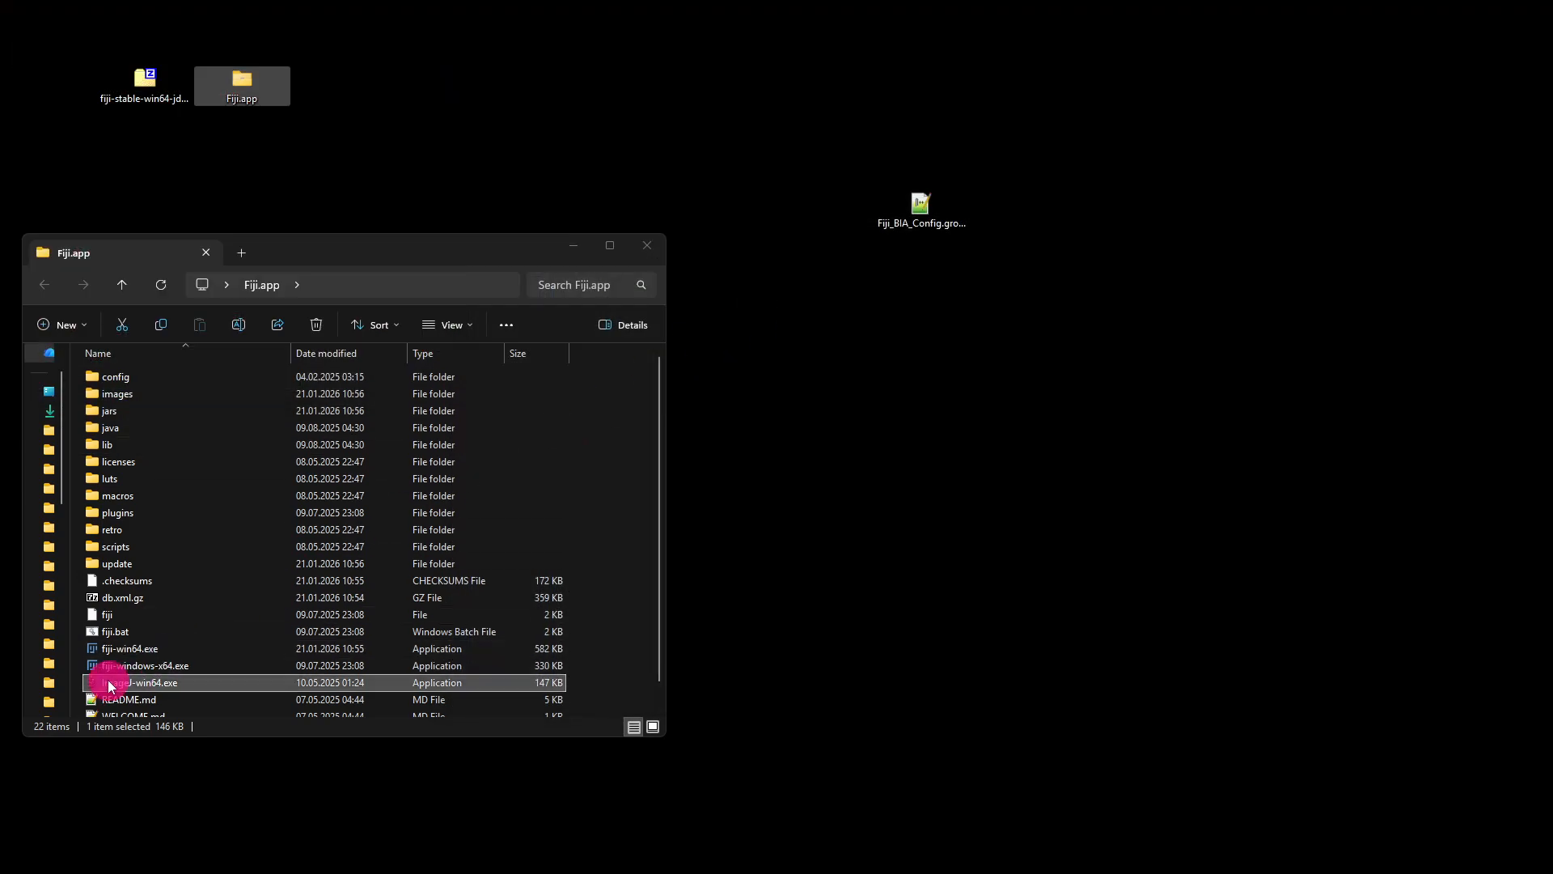
pyautogui.doubleClick(199, 683)
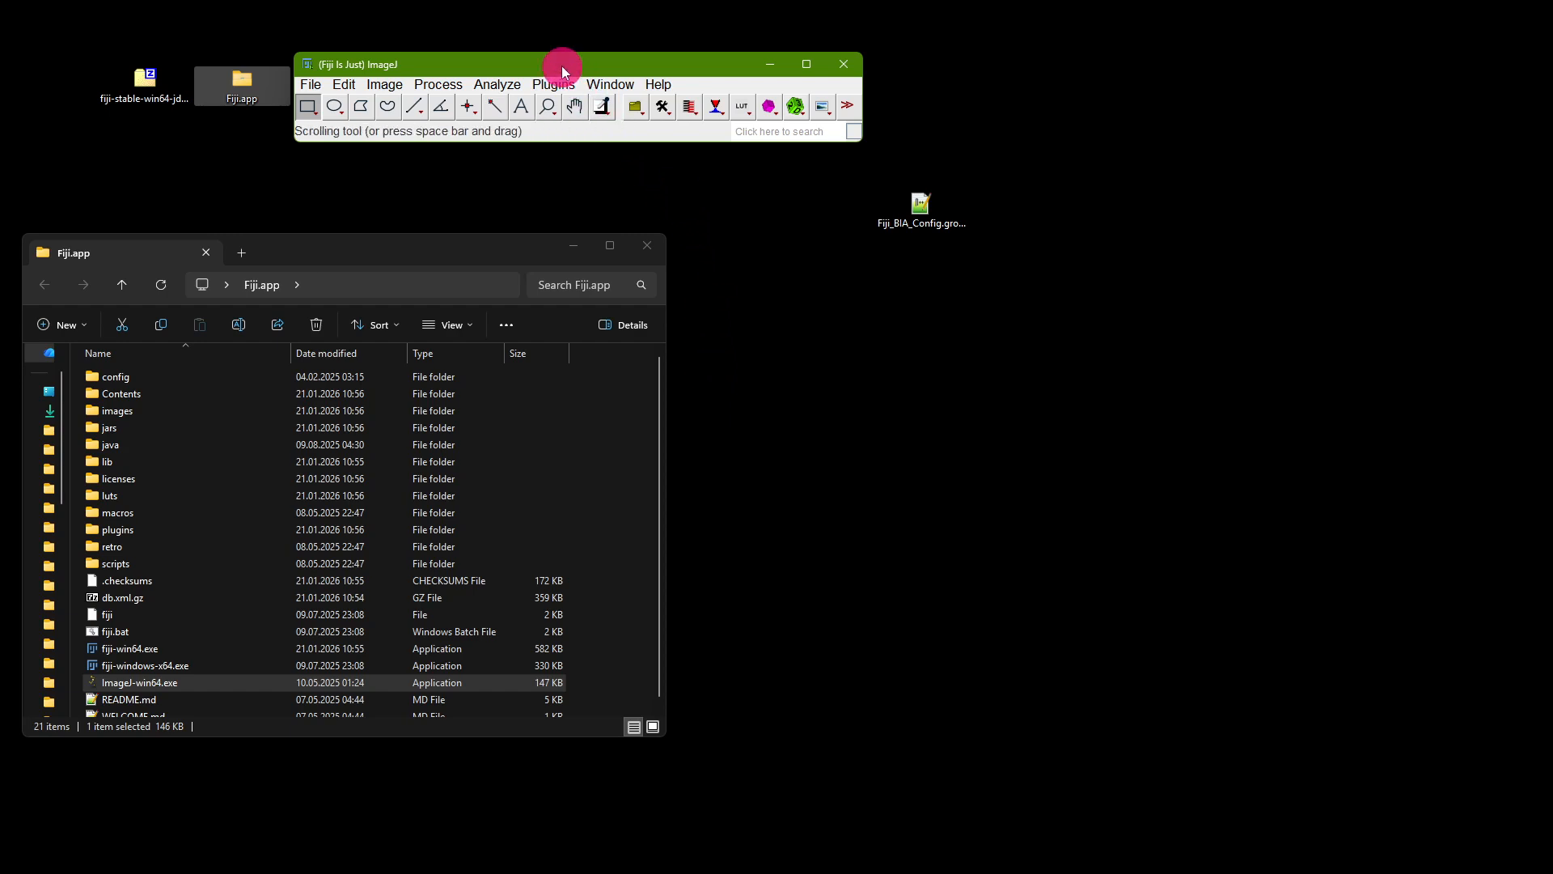
pyautogui.moveTo(562, 61); pyautogui.dragTo(578, 48)
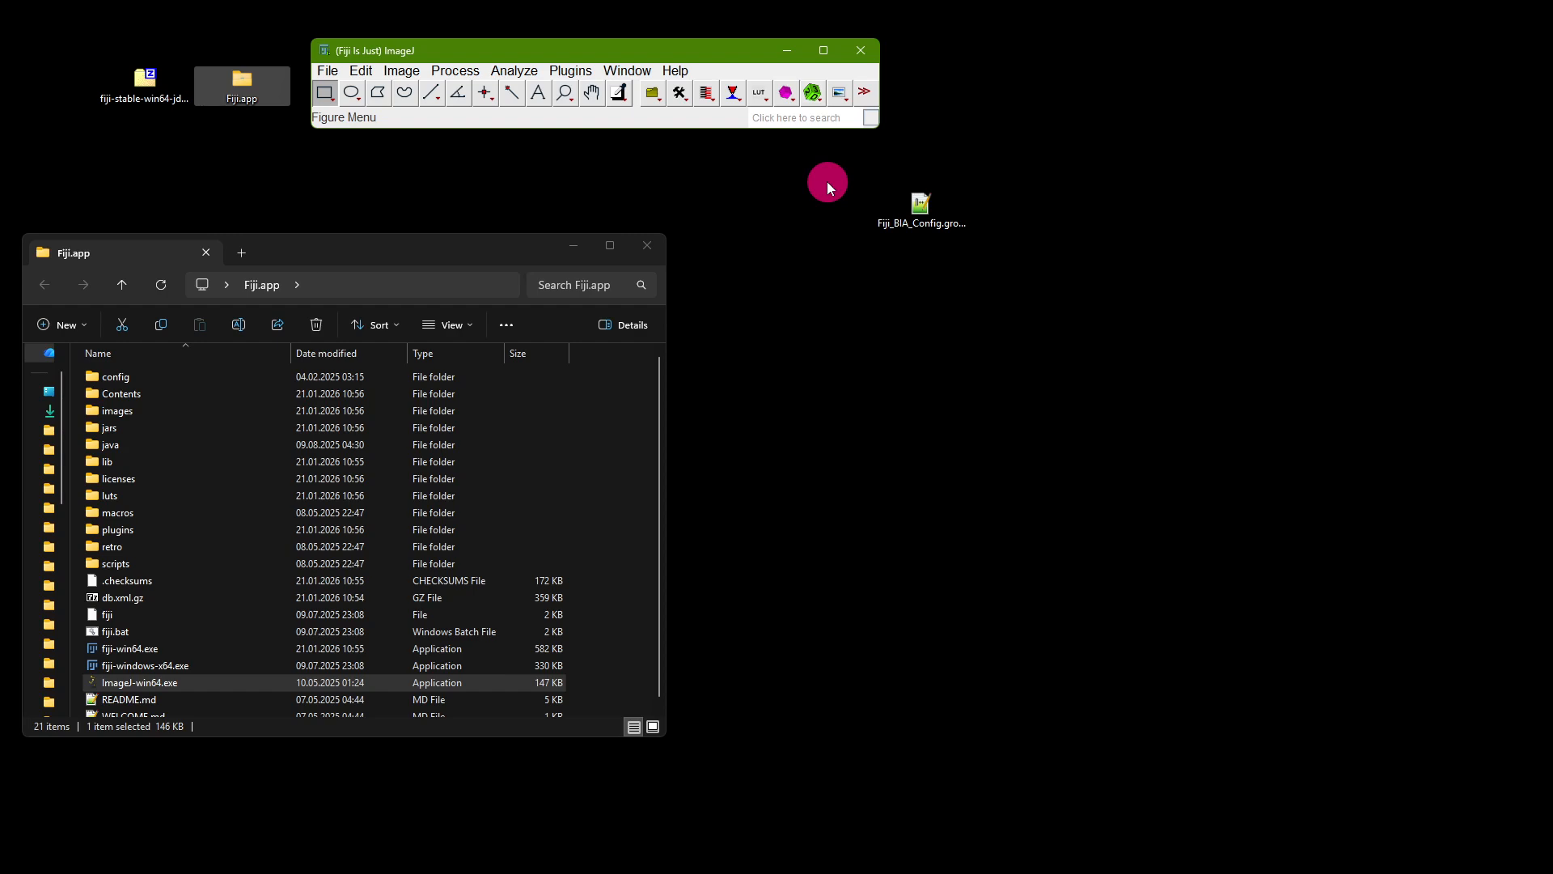
pyautogui.moveTo(715, 51); pyautogui.dragTo(713, 56)
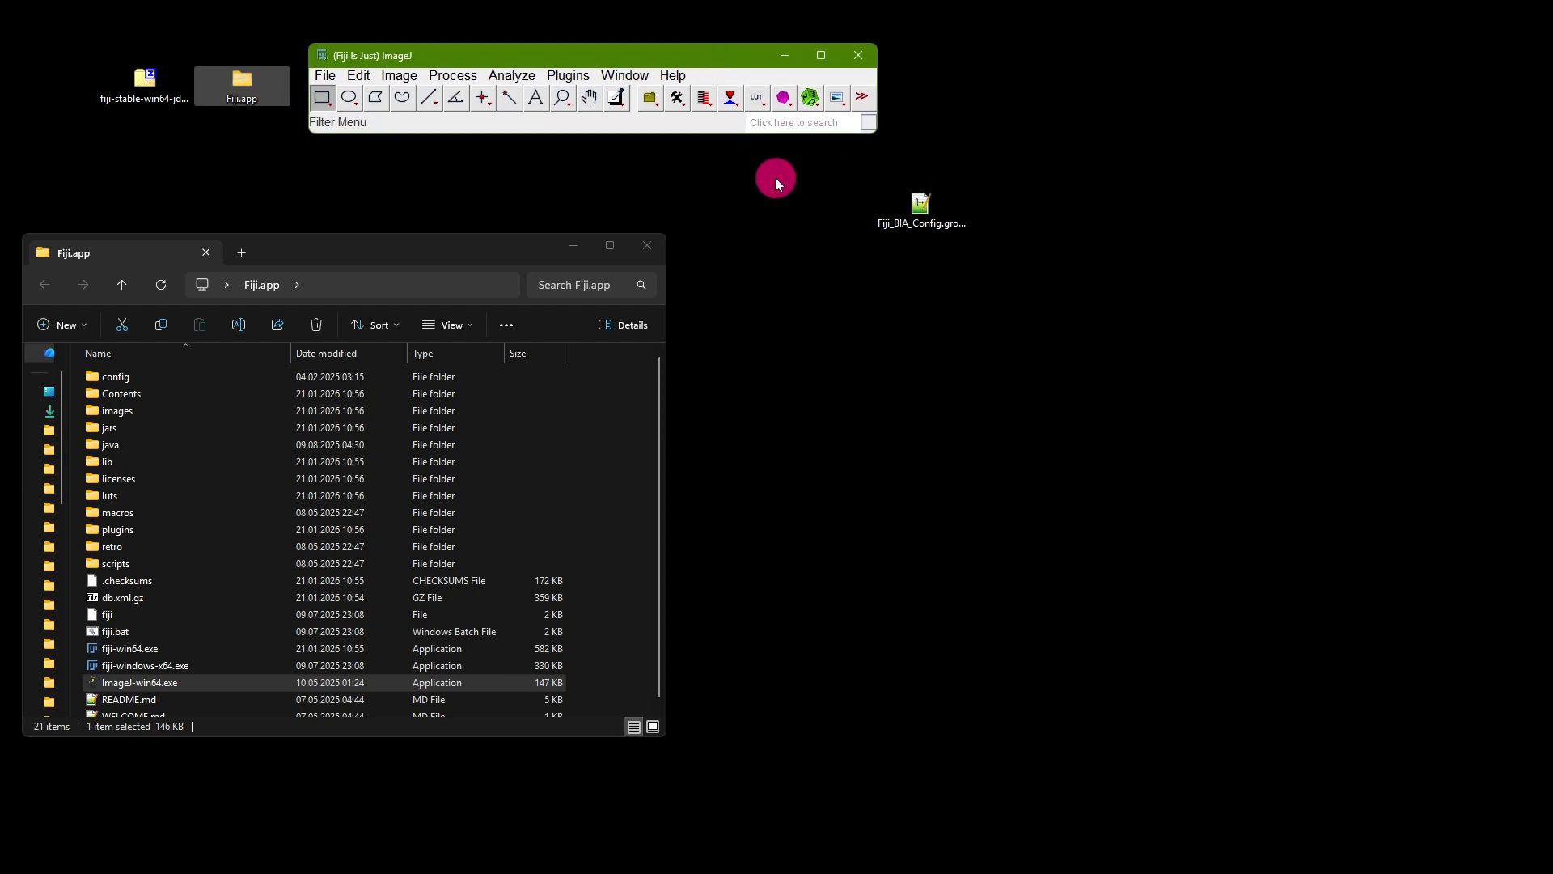